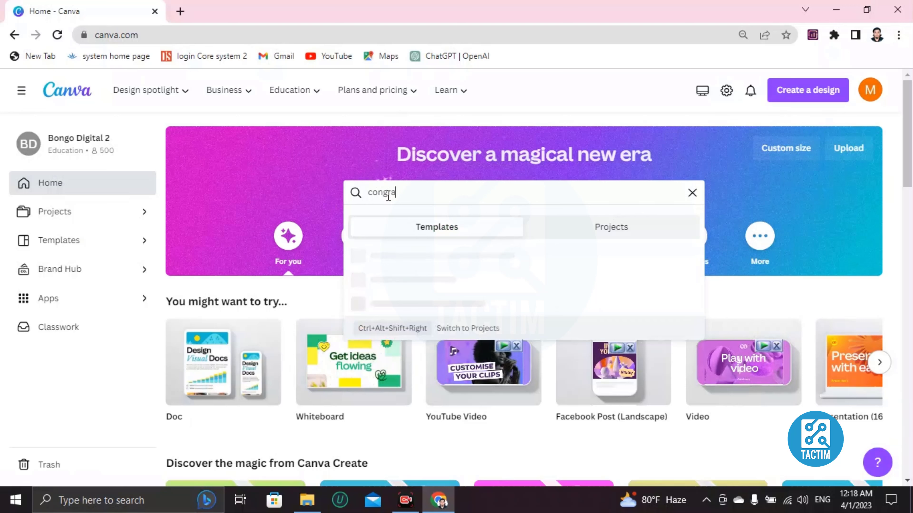
# Search Canva's templates for 'congratulation card'
pyautogui.write('ulati')
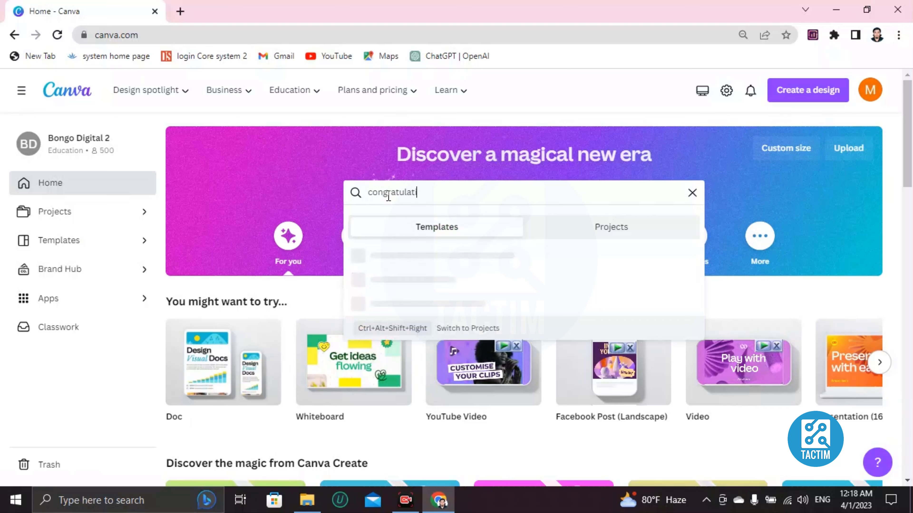
pyautogui.write('on card')
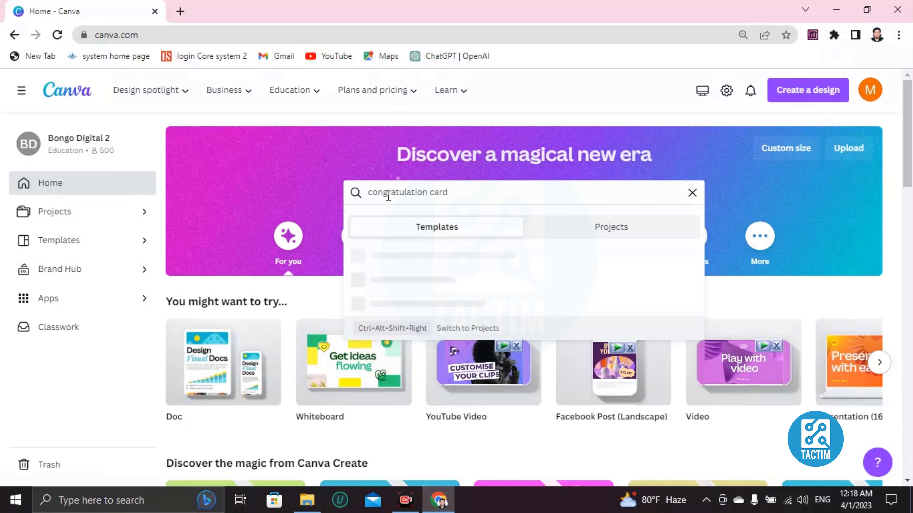
pyautogui.press('Return')
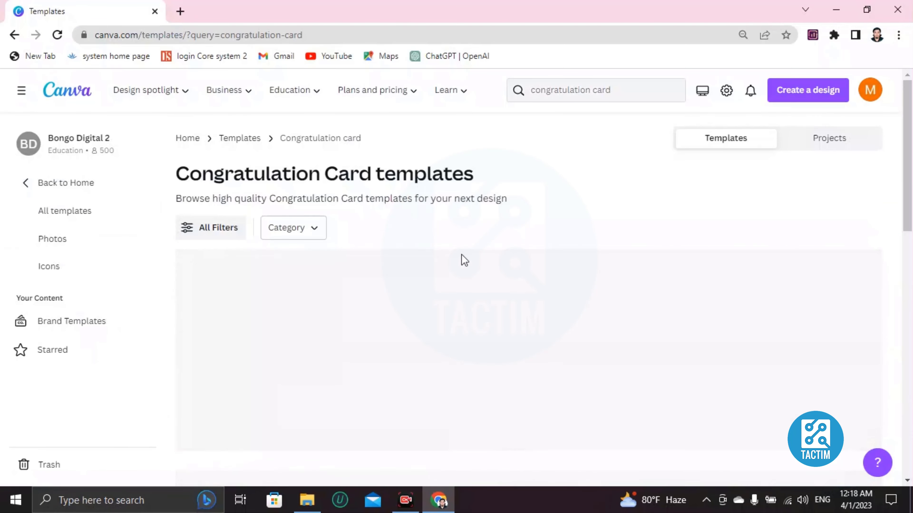
pyautogui.scroll(-3, 384, 298)
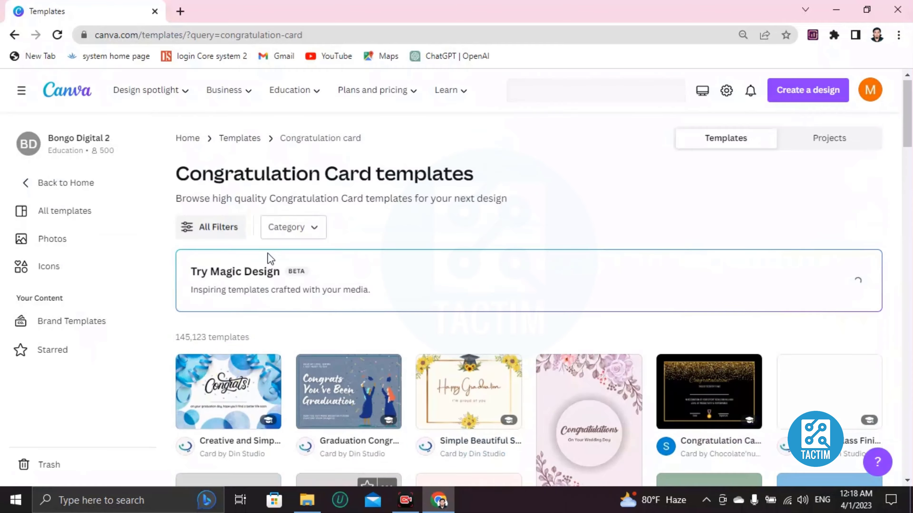
pyautogui.scroll(-4, 466, 255)
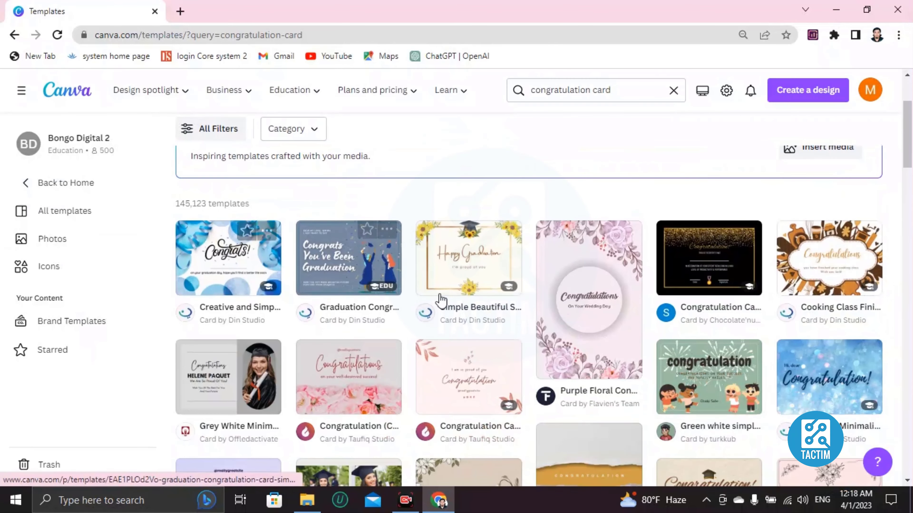
pyautogui.scroll(-4, 441, 350)
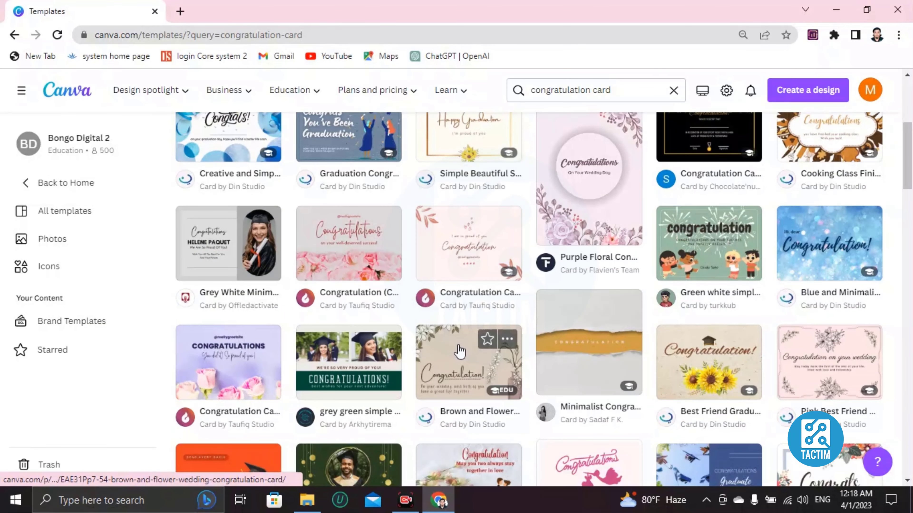
pyautogui.scroll(-4, 460, 351)
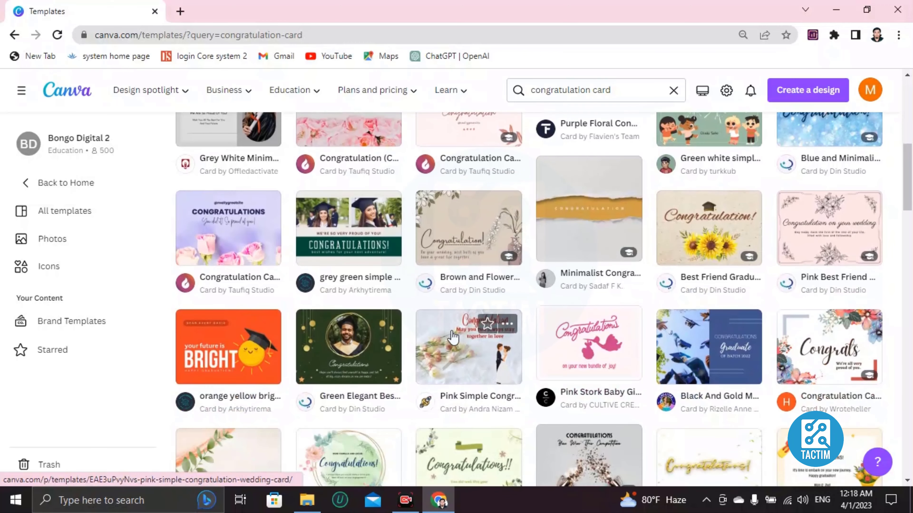
pyautogui.scroll(8, 454, 336)
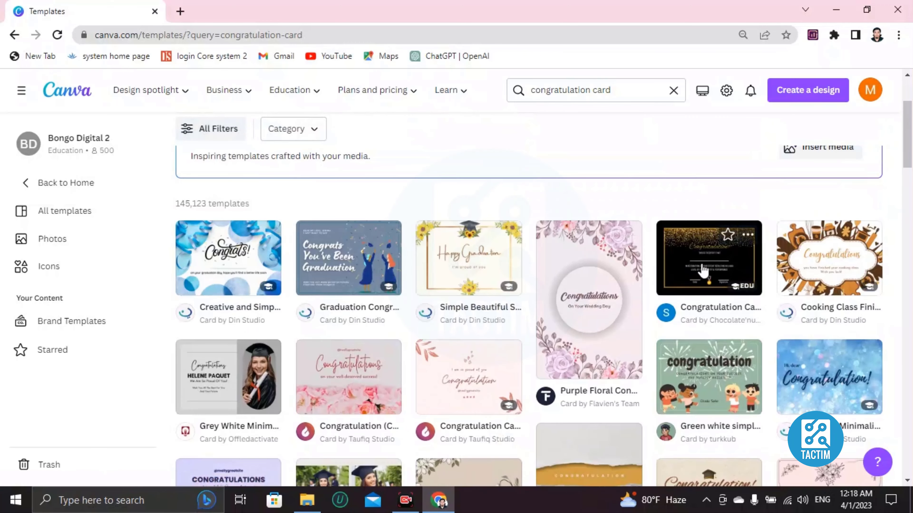
pyautogui.scroll(-2, 703, 269)
pyautogui.scroll(-2, 435, 319)
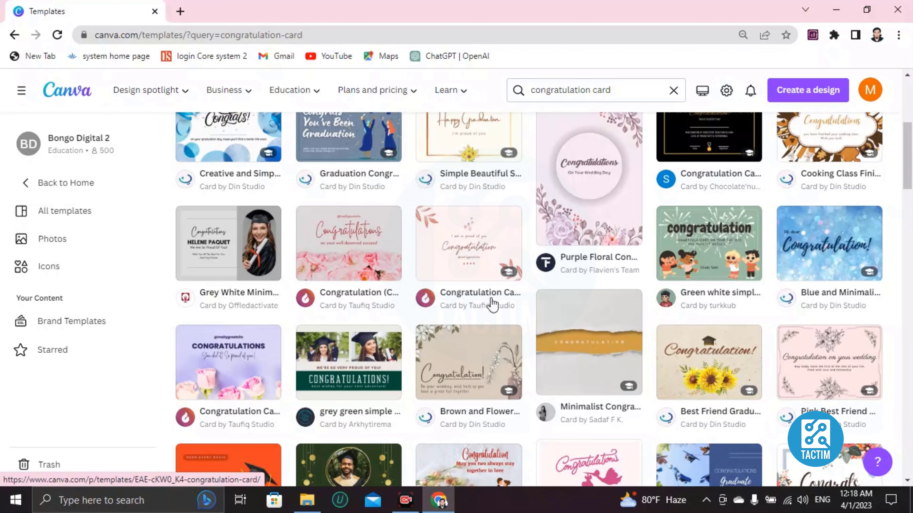
pyautogui.scroll(2, 493, 305)
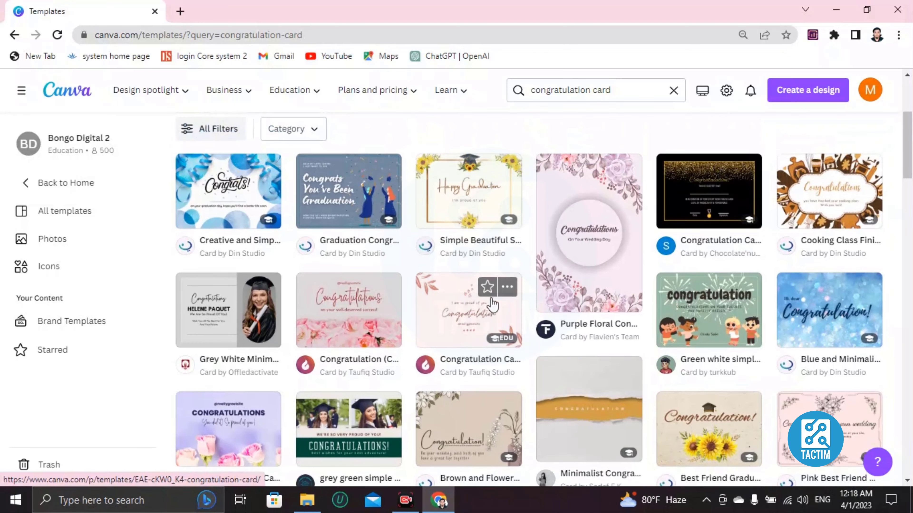
# Open the black gold-glitter Congratulation Card Landscape template as a new editable design
pyautogui.click(696, 196)
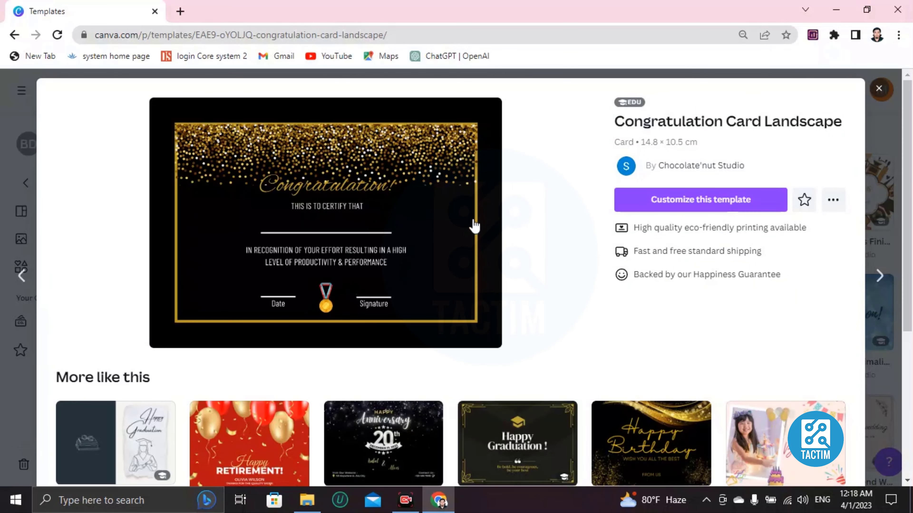
pyautogui.click(674, 201)
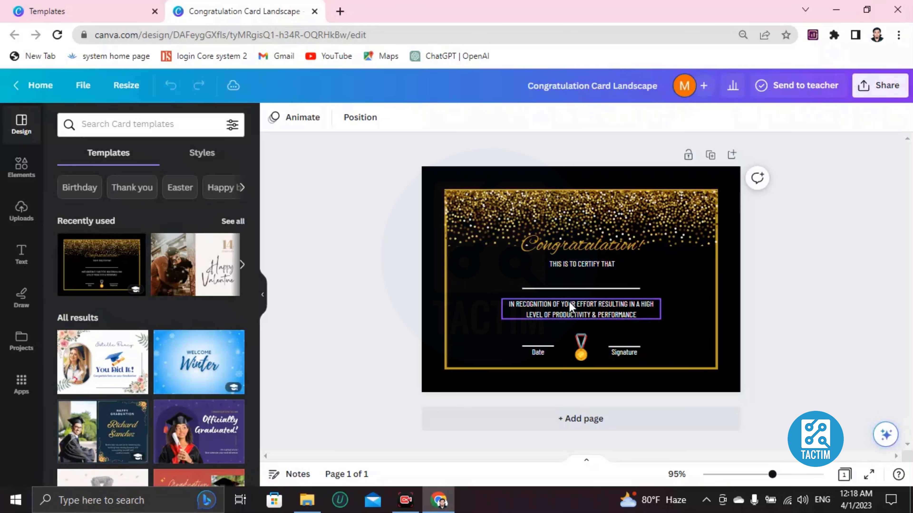
# Replace 'THIS IS TO CERTIFY THAT' with the two-line text 'DWIDMWKD WIDMIDIMDNW'
pyautogui.click(433, 231)
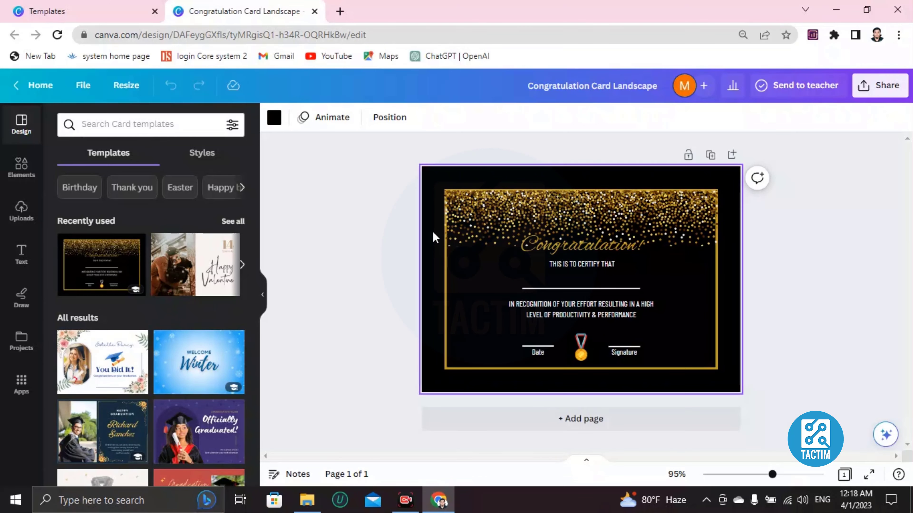
pyautogui.scroll(2, 433, 232)
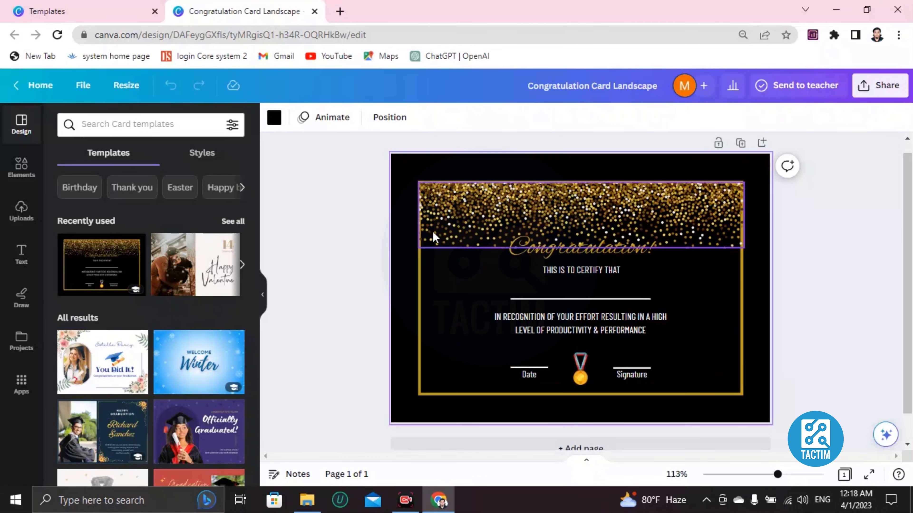
pyautogui.scroll(2, 433, 232)
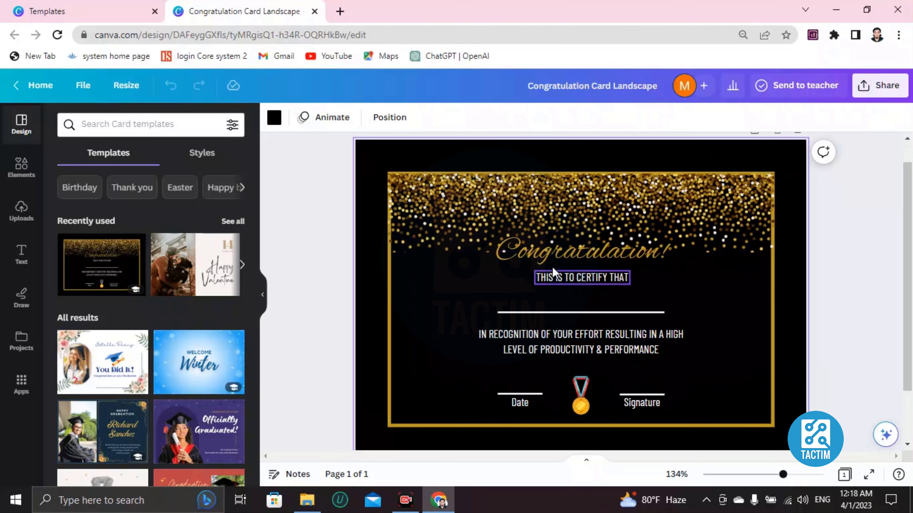
pyautogui.click(567, 279)
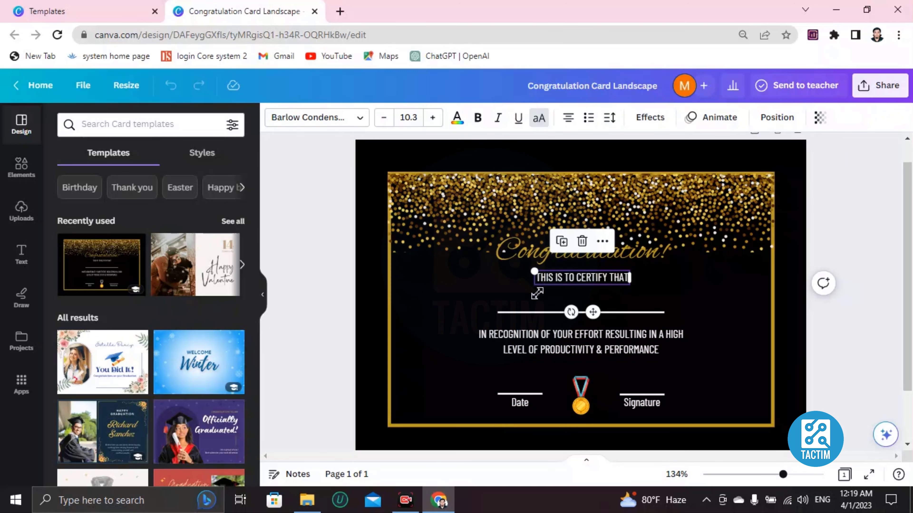
pyautogui.doubleClick(568, 277)
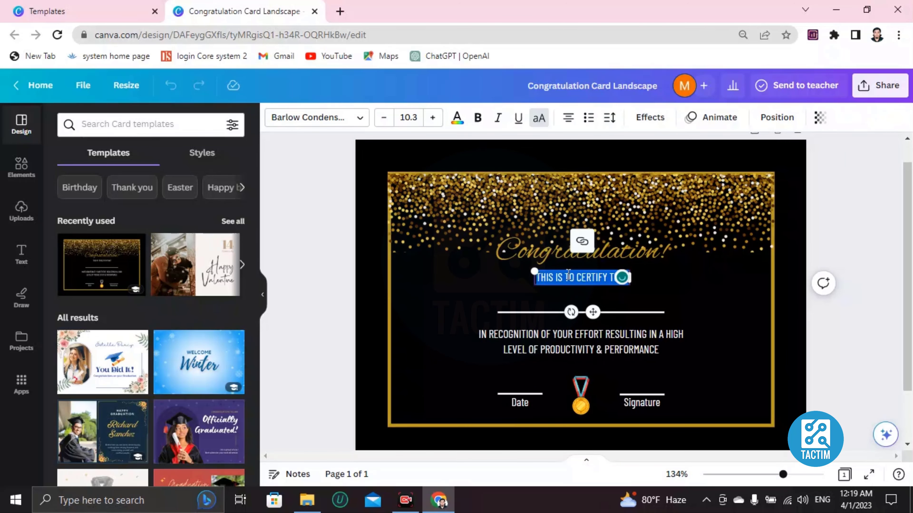
pyautogui.press('BackSpace')
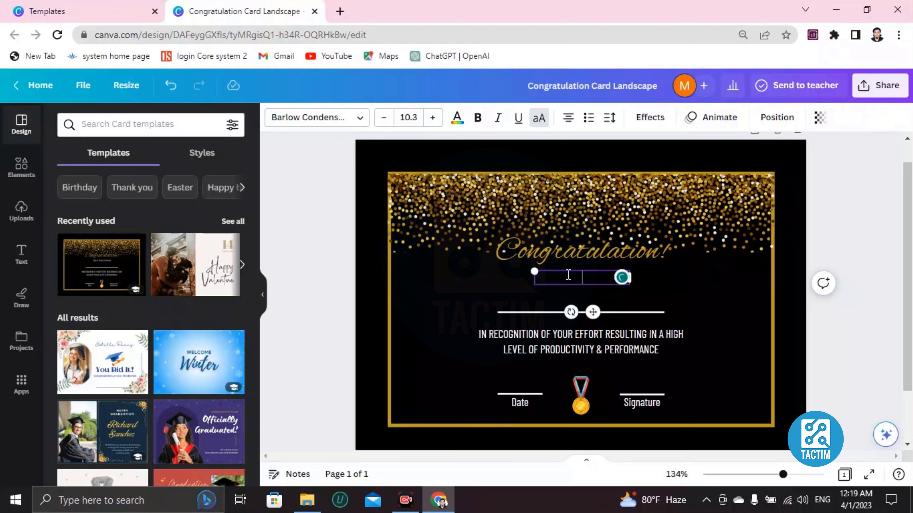
pyautogui.write('DWIDMWKD WIDMIDIMDNW')
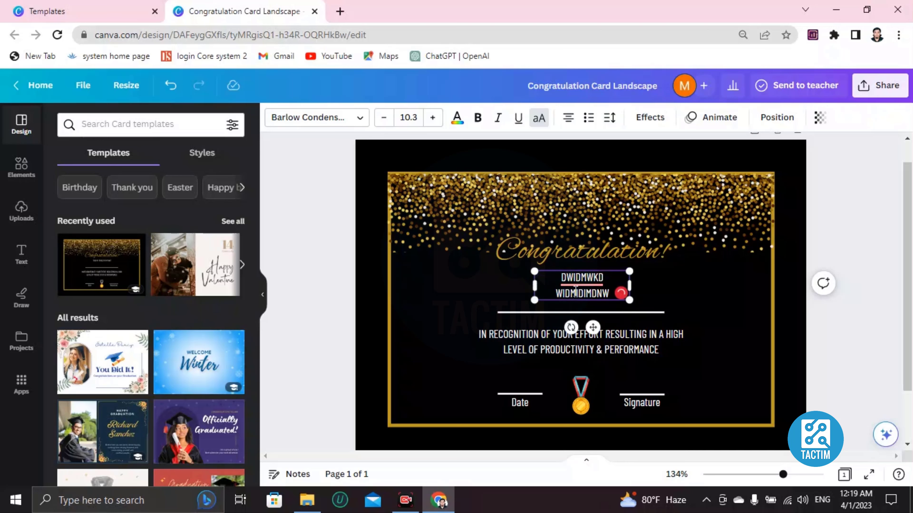
pyautogui.doubleClick(575, 293)
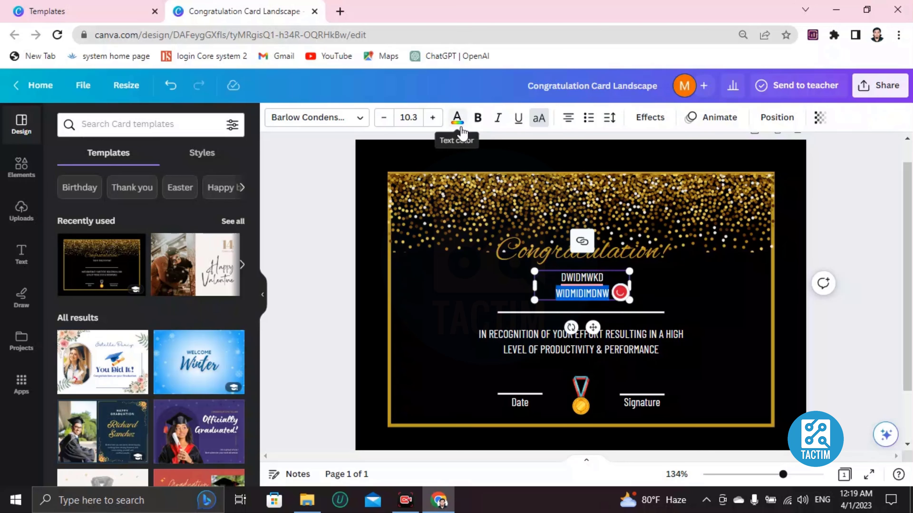
# Color the second name line 'WIDMIDIMDNW' red and bold both name lines
pyautogui.click(457, 118)
pyautogui.scroll(-2, 126, 302)
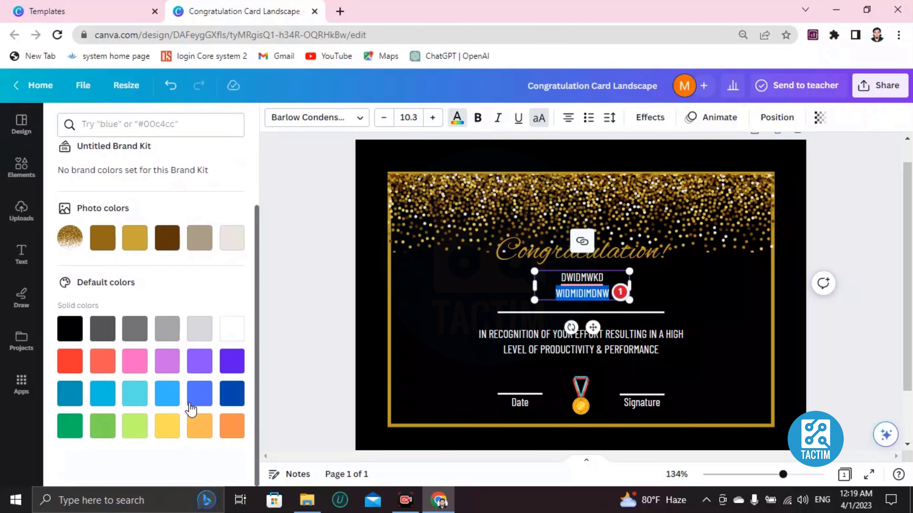
pyautogui.click(71, 361)
pyautogui.click(628, 316)
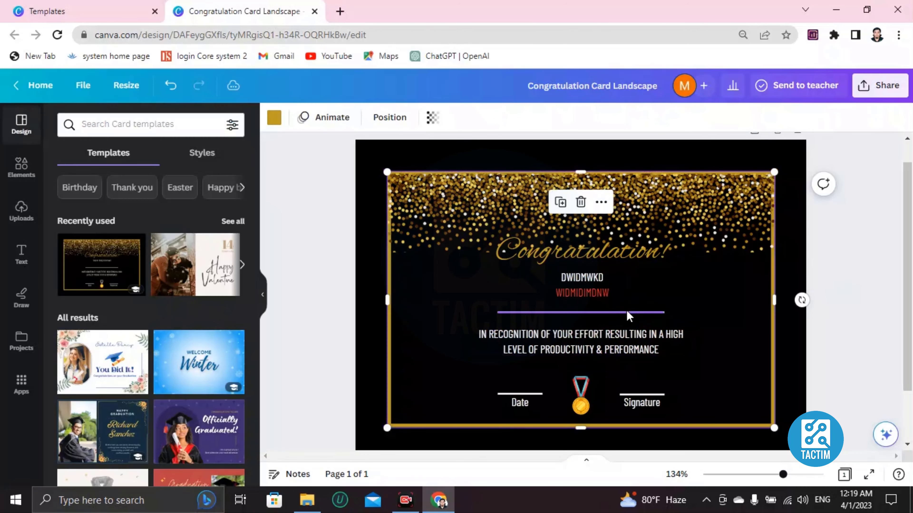
pyautogui.doubleClick(587, 291)
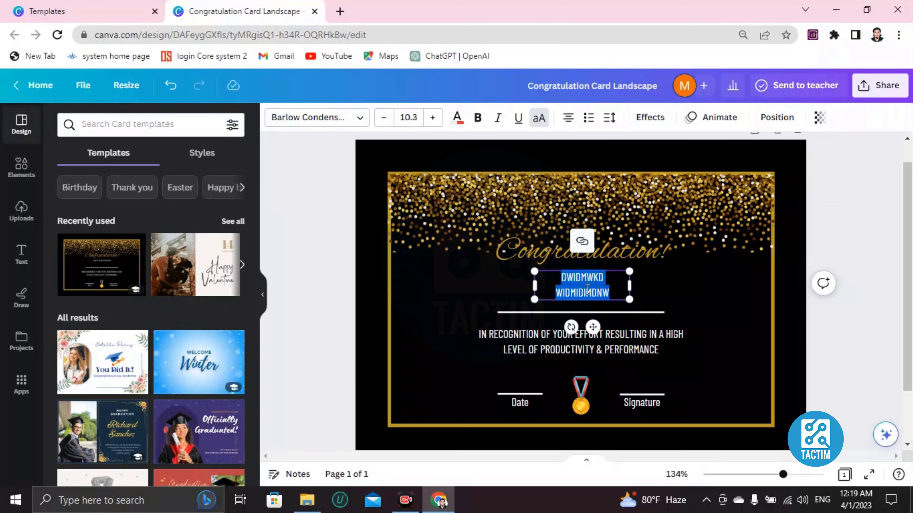
pyautogui.click(478, 118)
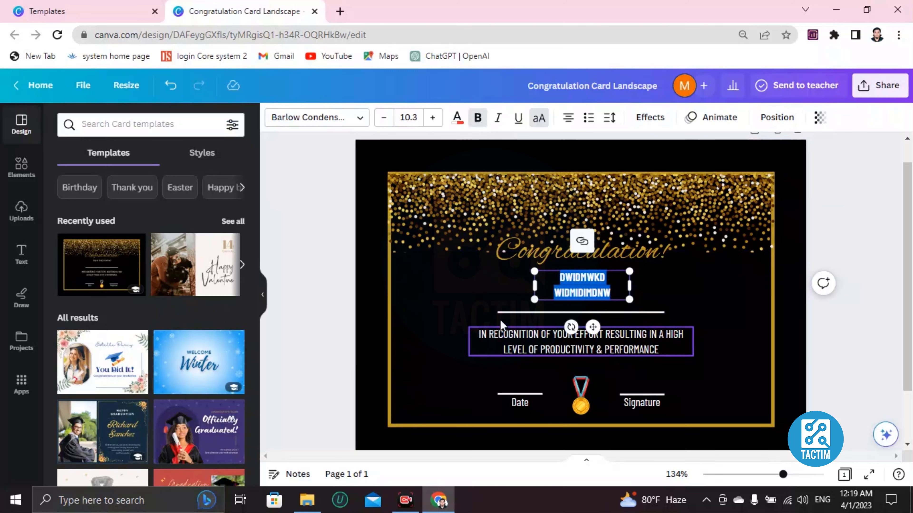
pyautogui.click(497, 312)
pyautogui.click(556, 284)
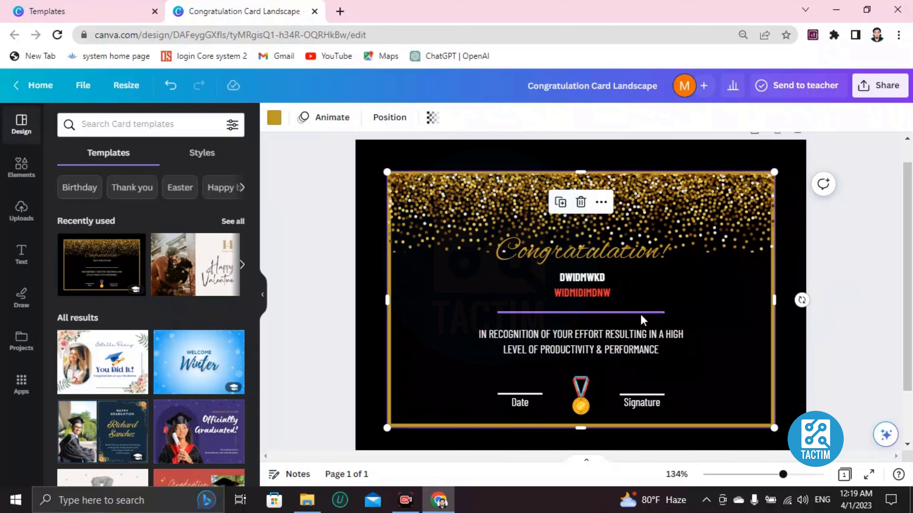
pyautogui.scroll(-2, 635, 324)
# Select the Date label and its line below the recognition wording
pyautogui.click(518, 326)
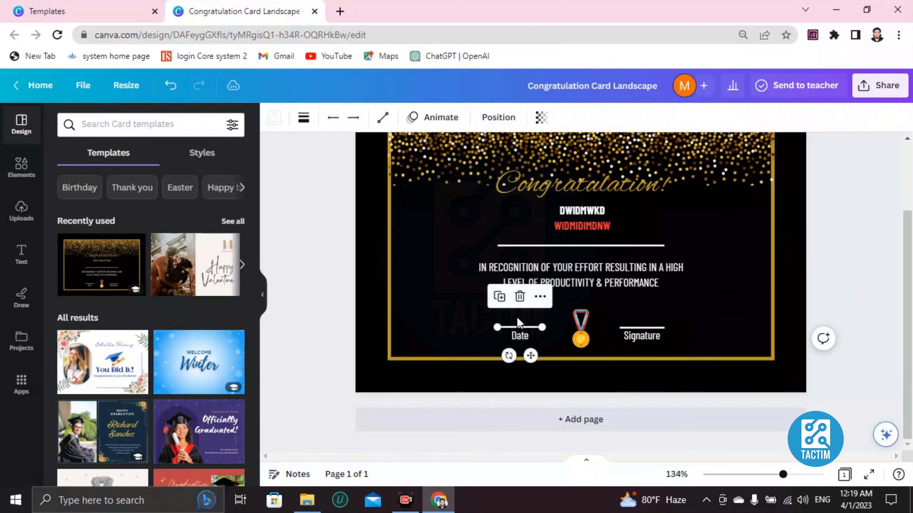
pyautogui.click(516, 321)
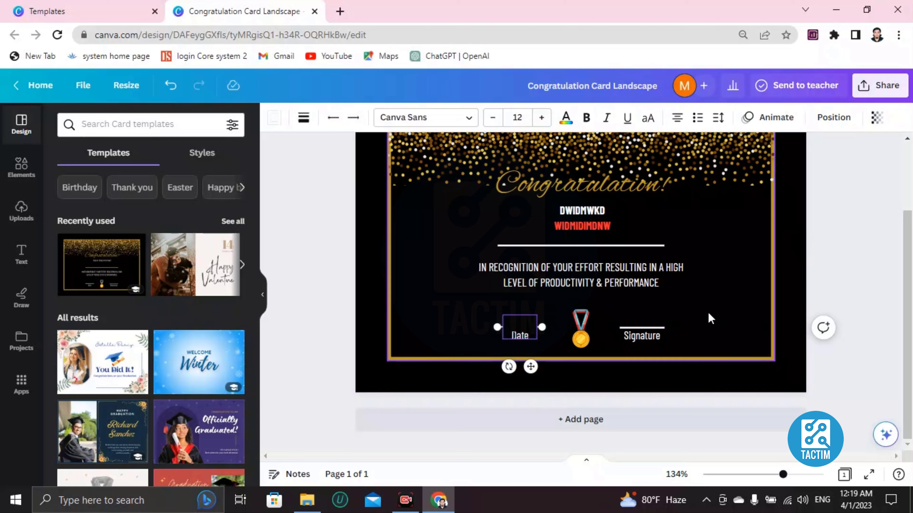
pyautogui.click(640, 328)
pyautogui.click(502, 331)
pyautogui.click(502, 330)
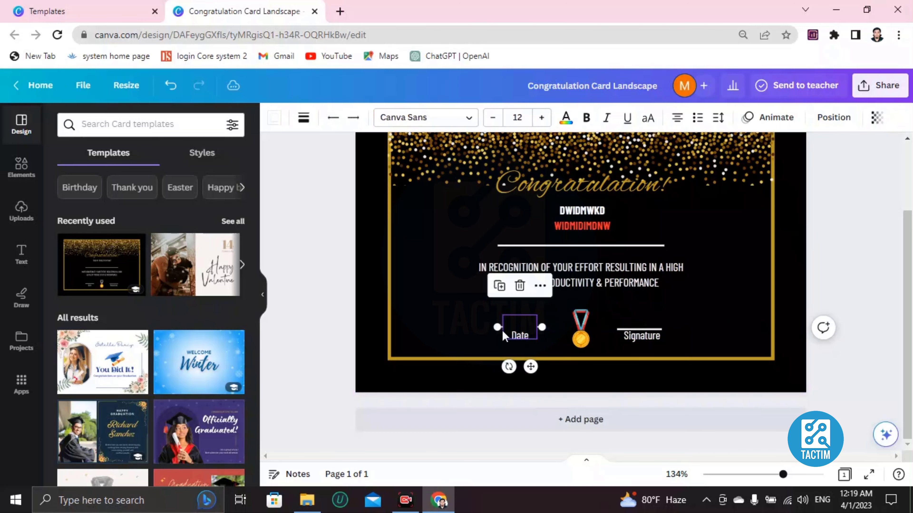
pyautogui.click(479, 315)
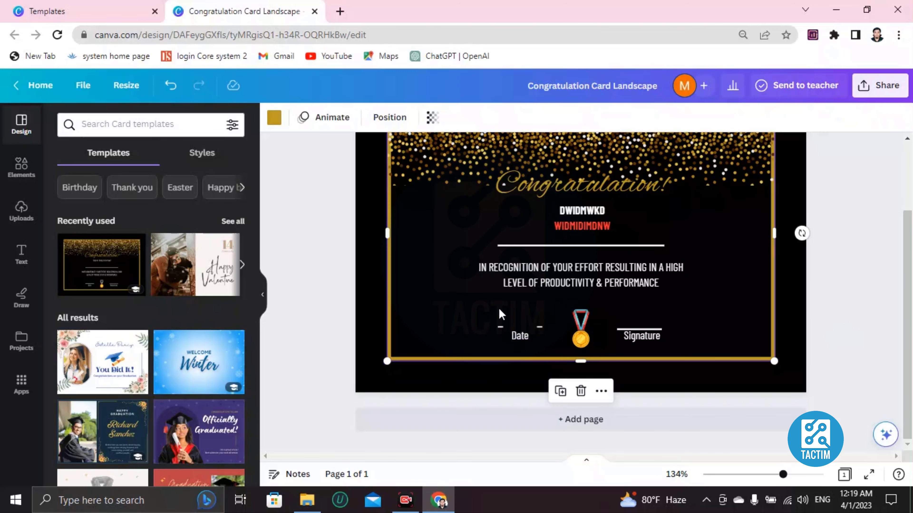
pyautogui.click(504, 323)
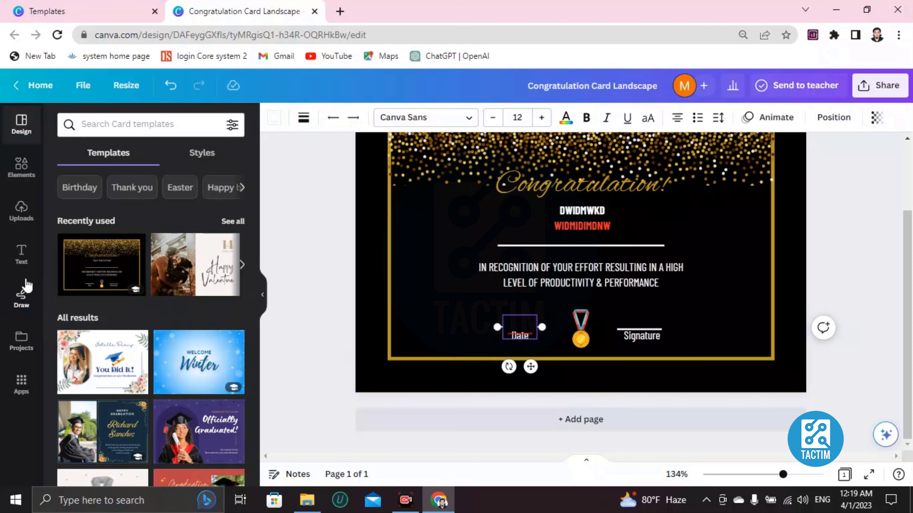
# Add a tiny heading text box and nudge the IN RECOGNITION text slightly up
pyautogui.click(21, 254)
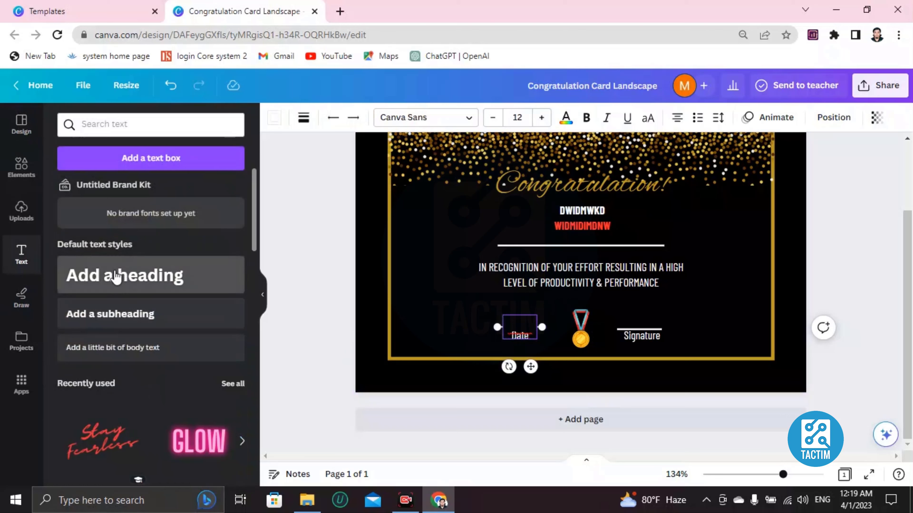
pyautogui.click(116, 277)
pyautogui.moveTo(460, 243); pyautogui.dragTo(661, 276)
pyautogui.click(680, 279)
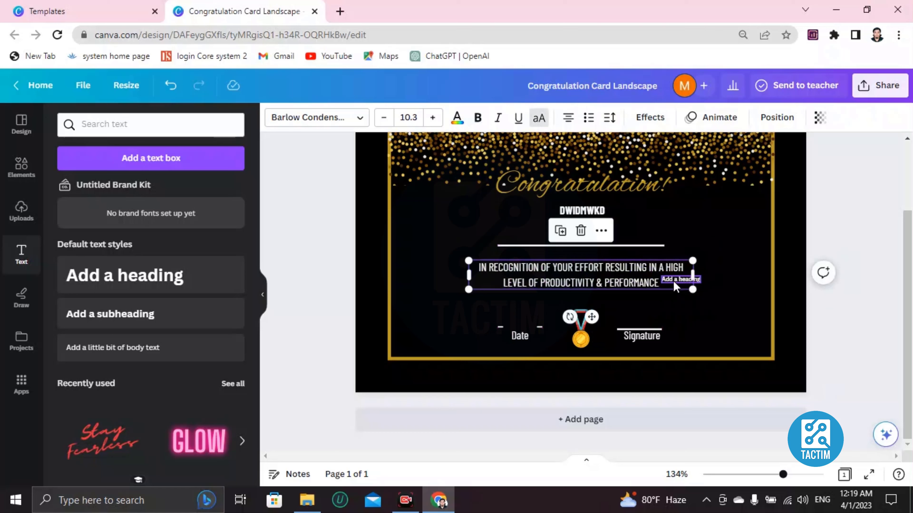
pyautogui.moveTo(674, 286)
pyautogui.mouseDown()
pyautogui.moveTo(663, 288)
pyautogui.moveTo(649, 267)
pyautogui.moveTo(663, 276)
pyautogui.mouseUp()
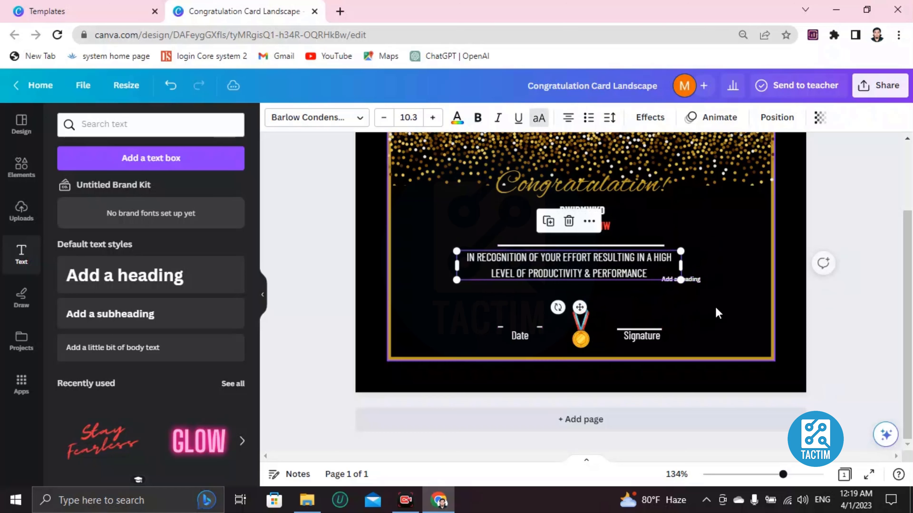
# Enlarge the small heading slightly and place it just above the Date line
pyautogui.click(699, 277)
pyautogui.click(697, 279)
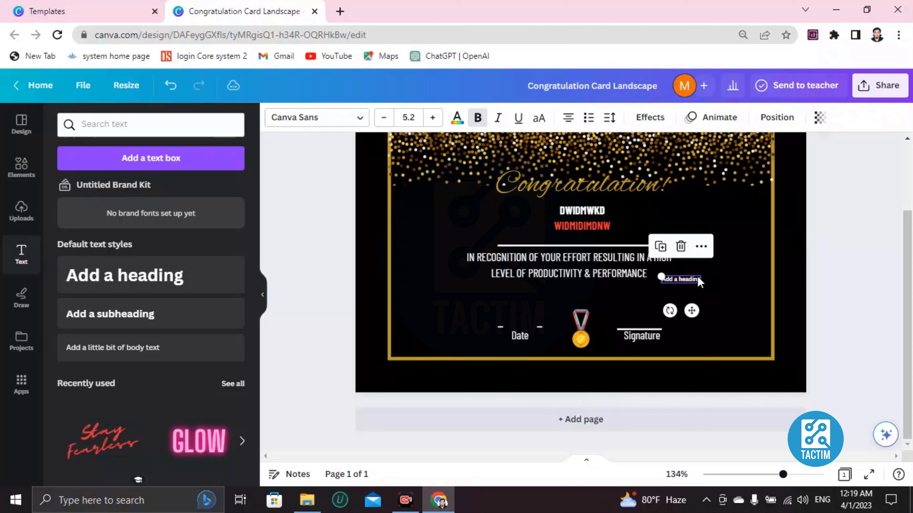
pyautogui.moveTo(661, 276); pyautogui.dragTo(633, 248)
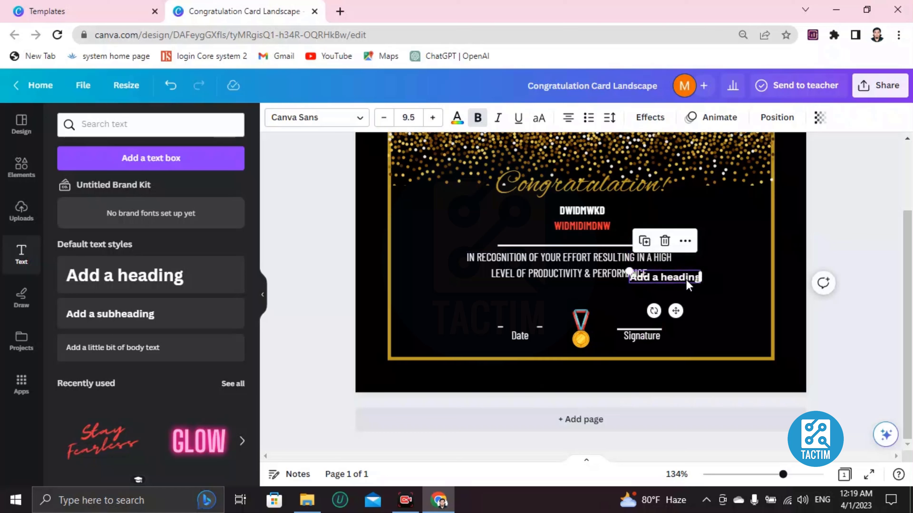
pyautogui.moveTo(686, 280); pyautogui.dragTo(541, 321)
# Replace the placeholder heading above Date with the date 02/03/2023
pyautogui.doubleClick(528, 322)
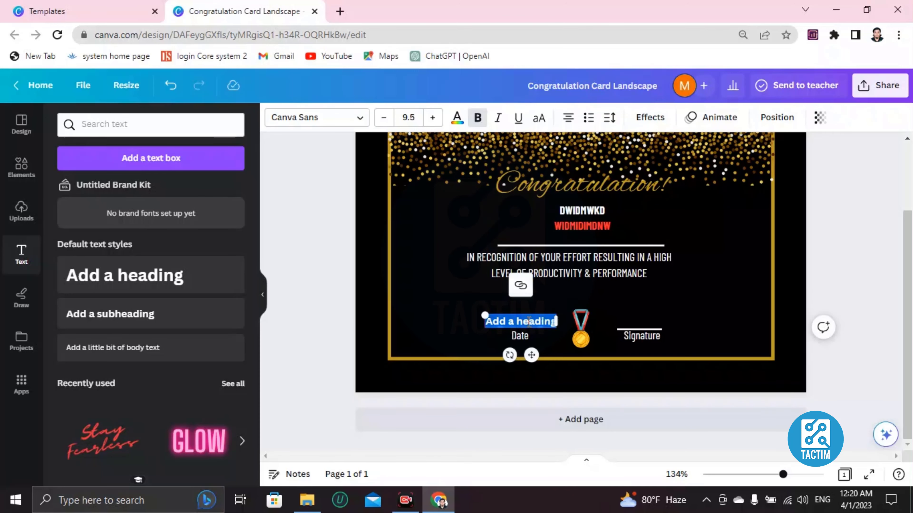
pyautogui.press('BackSpace')
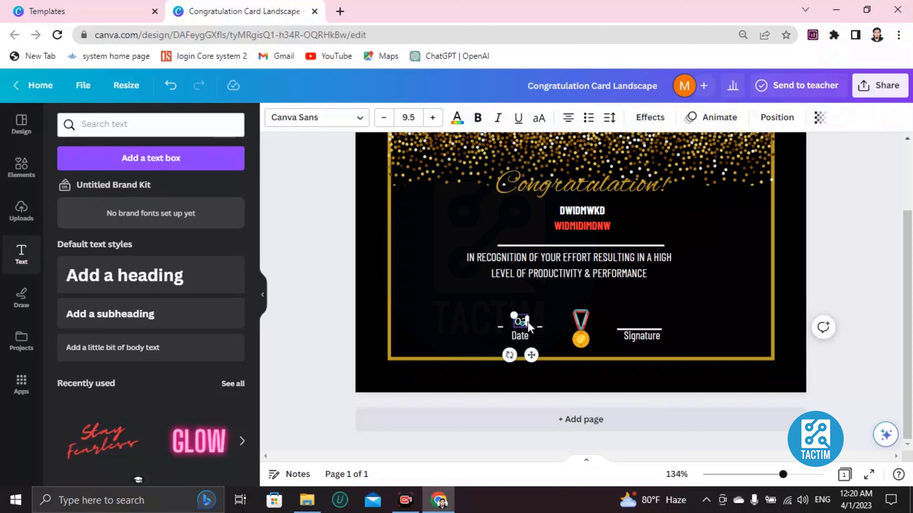
pyautogui.write('02/03/2023')
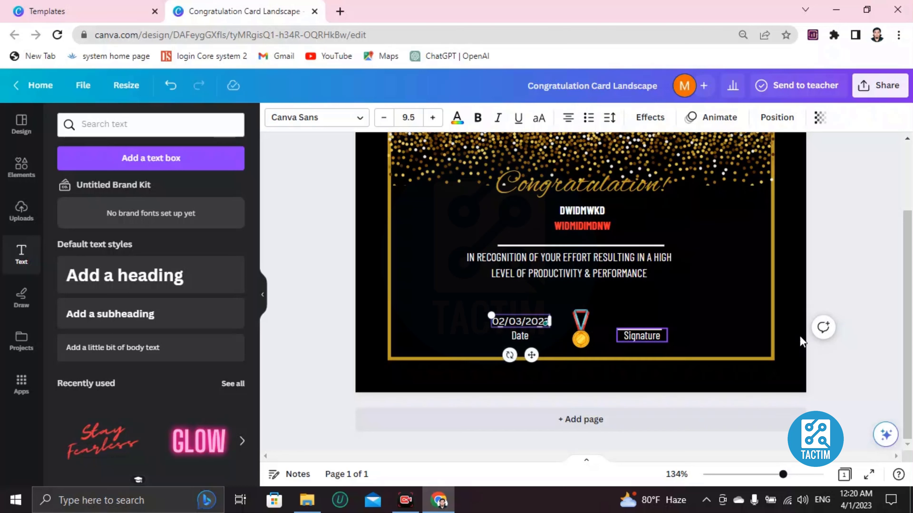
pyautogui.click(636, 326)
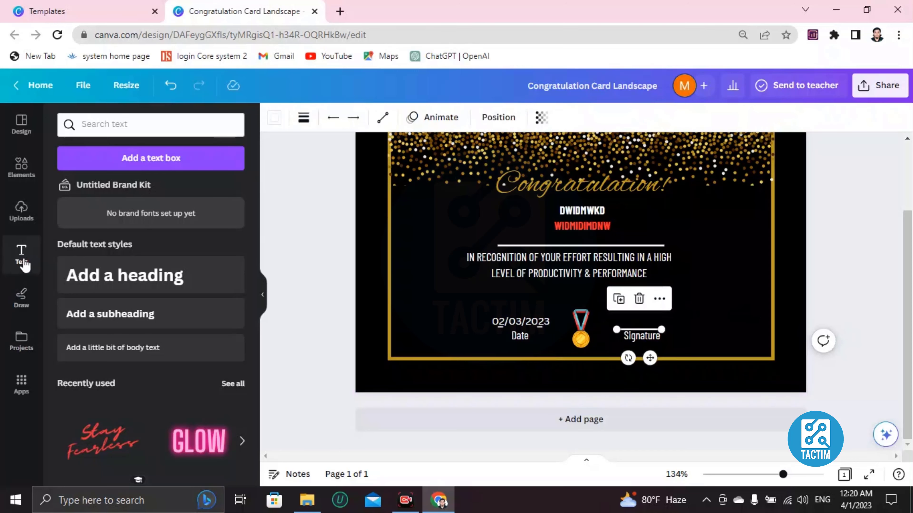
# Add a small heading over the Signature line and type the signer's name into it
pyautogui.click(142, 284)
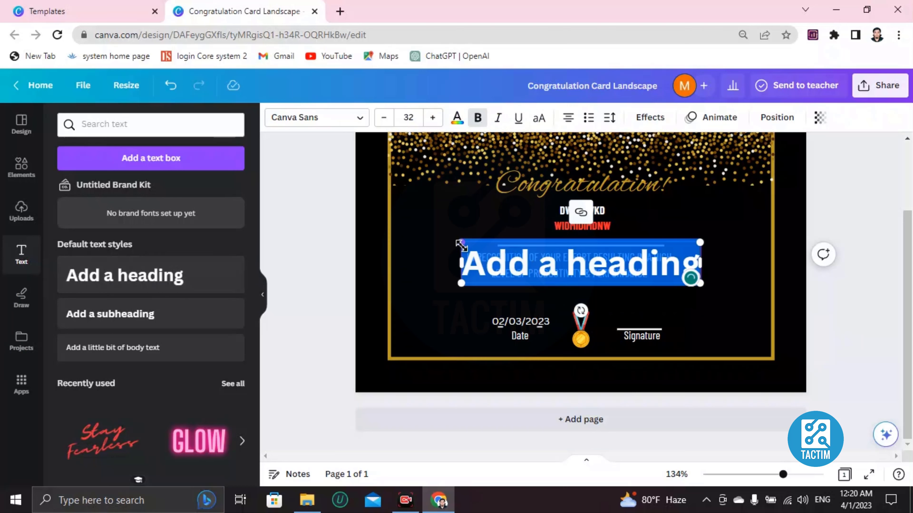
pyautogui.moveTo(461, 246)
pyautogui.mouseDown()
pyautogui.moveTo(667, 285)
pyautogui.moveTo(634, 284)
pyautogui.moveTo(668, 290)
pyautogui.moveTo(650, 315)
pyautogui.mouseUp()
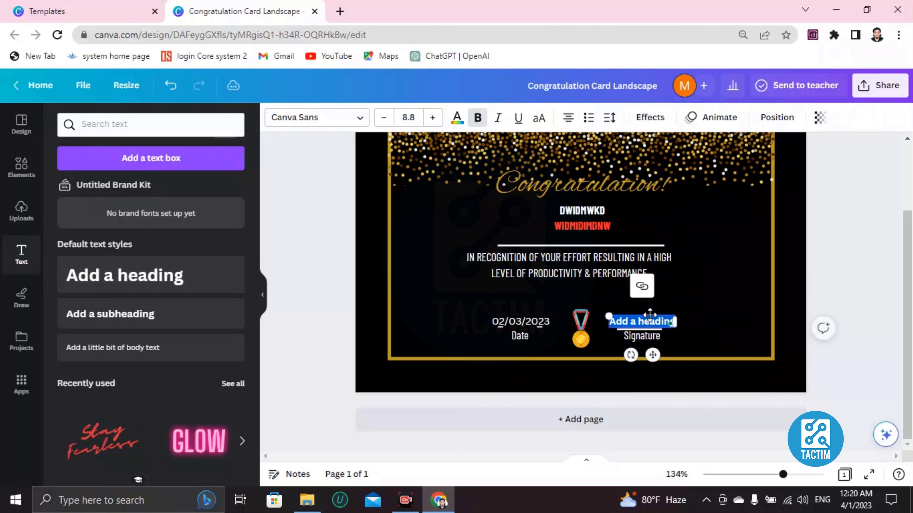
pyautogui.tripleClick(639, 322)
pyautogui.press('BackSpace')
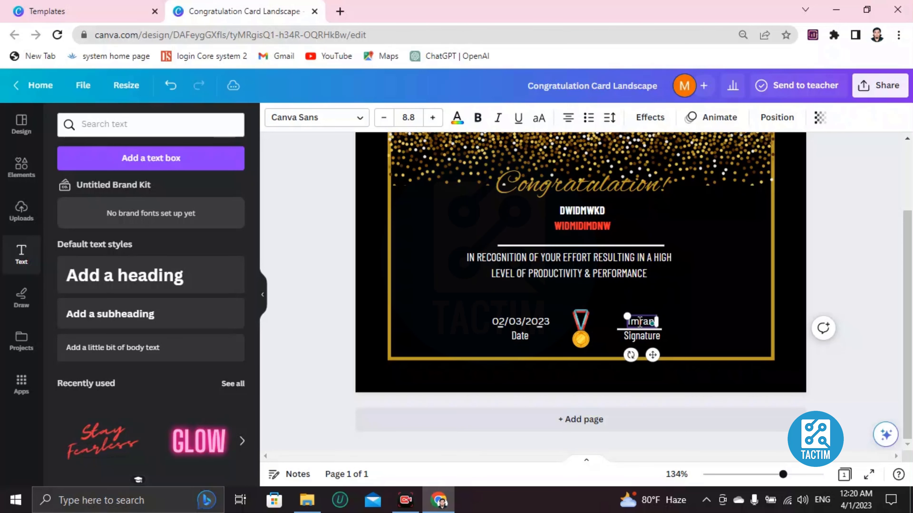
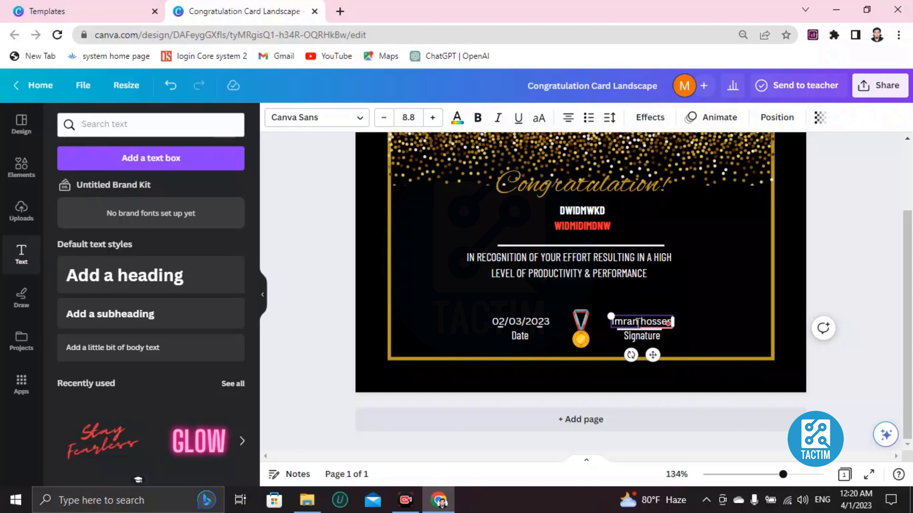
pyautogui.click(639, 322)
pyautogui.tripleClick(639, 321)
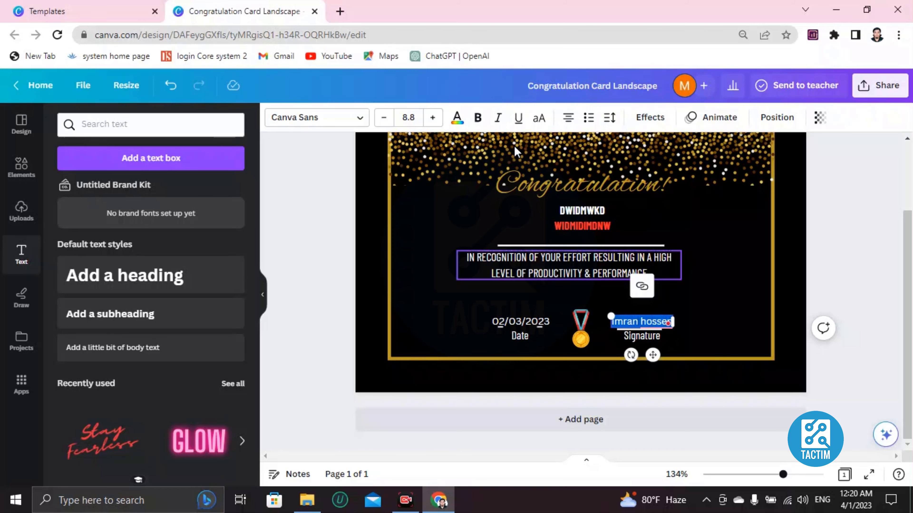
pyautogui.click(456, 122)
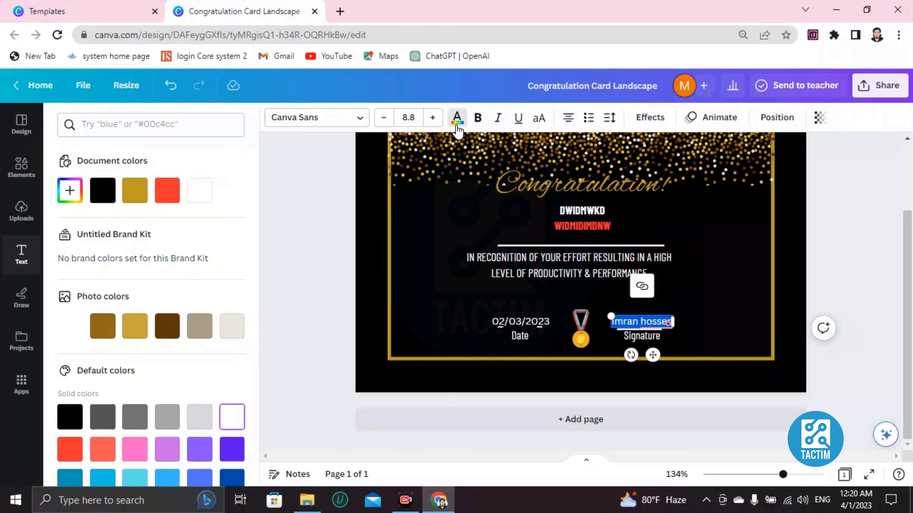
# Color the signer's name with the gold photo colour and make it bold
pyautogui.click(135, 326)
pyautogui.click(451, 303)
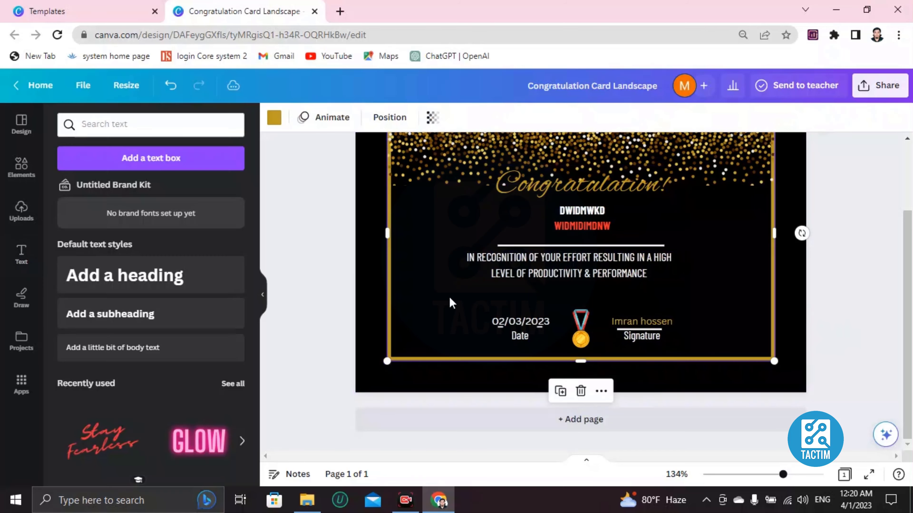
pyautogui.doubleClick(633, 317)
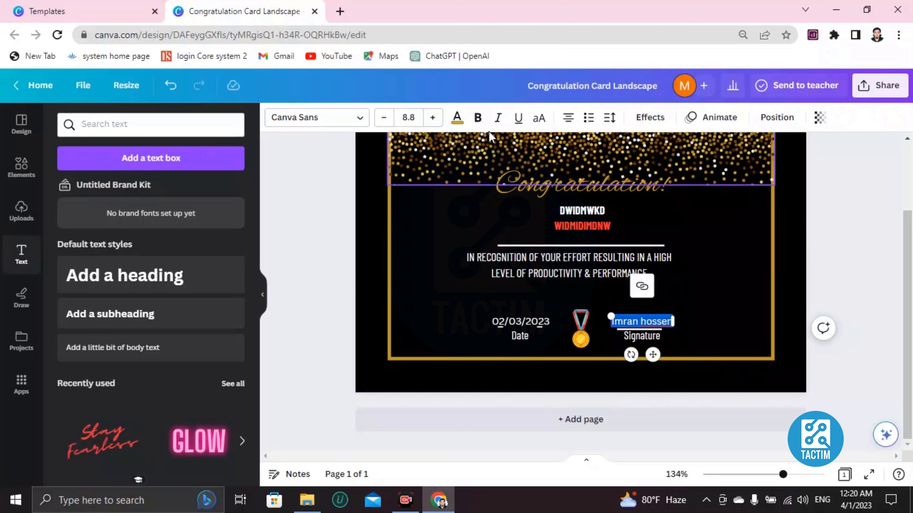
pyautogui.click(477, 118)
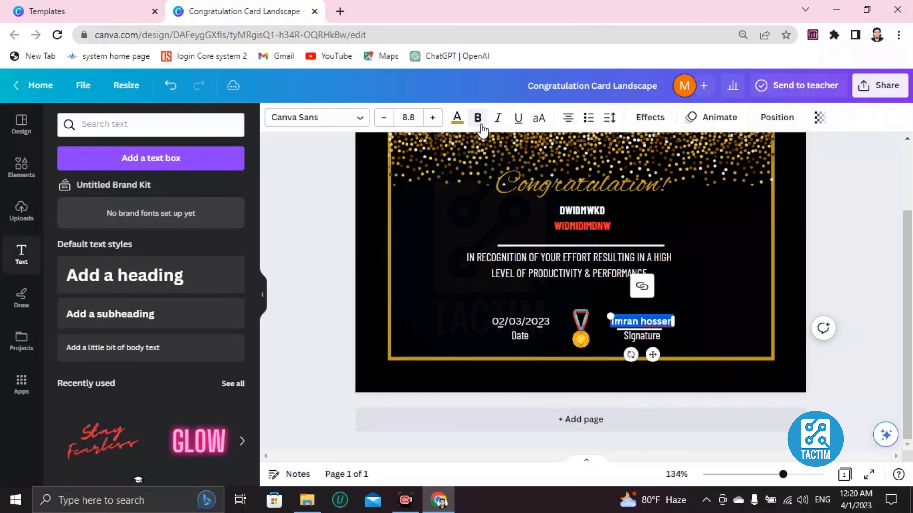
pyautogui.click(436, 296)
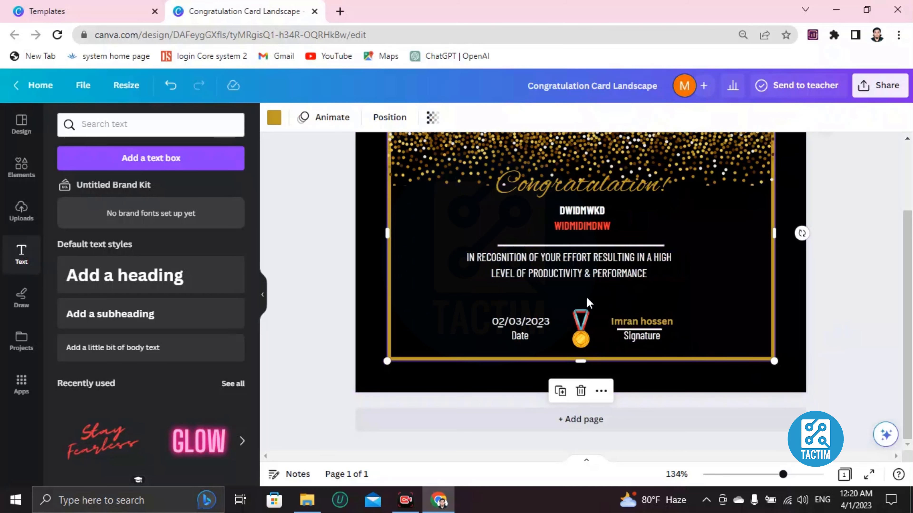
pyautogui.scroll(3, 586, 302)
pyautogui.scroll(-3, 473, 315)
pyautogui.scroll(3, 454, 304)
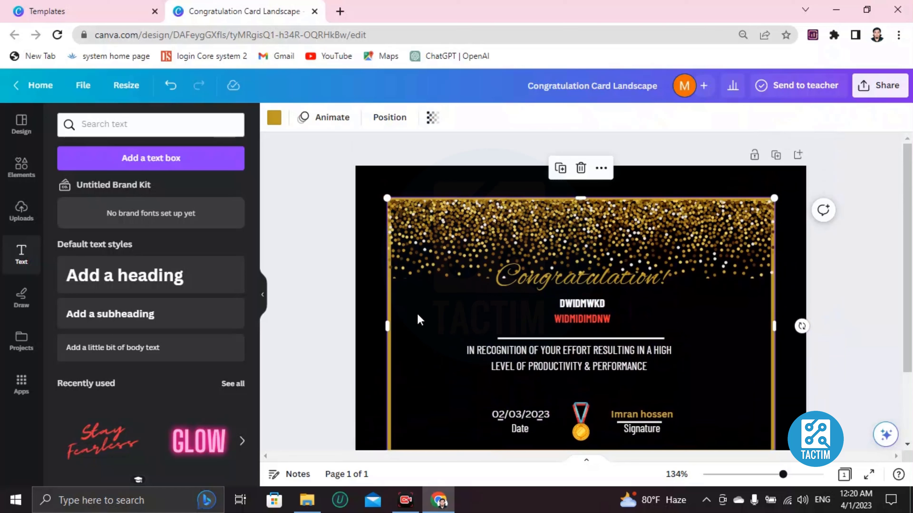
# Try a brown colour and a black-gold gradient on the card background
pyautogui.click(361, 273)
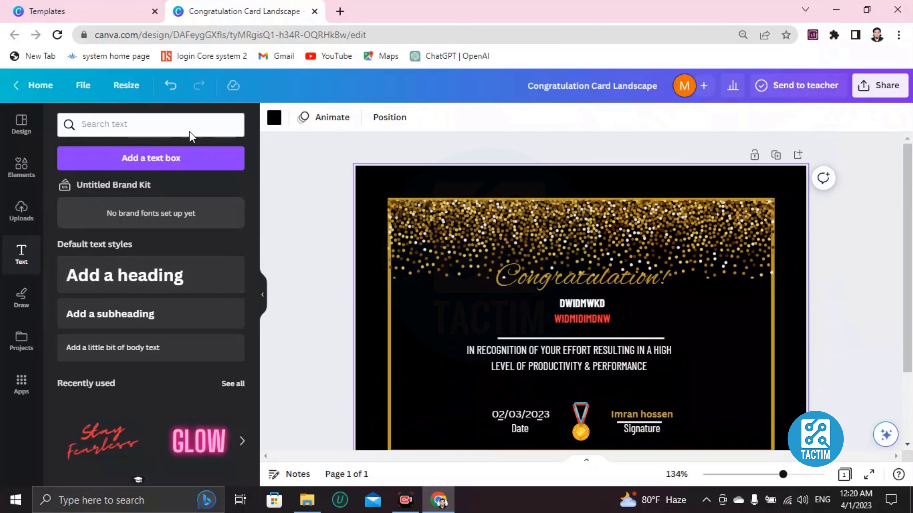
pyautogui.click(278, 122)
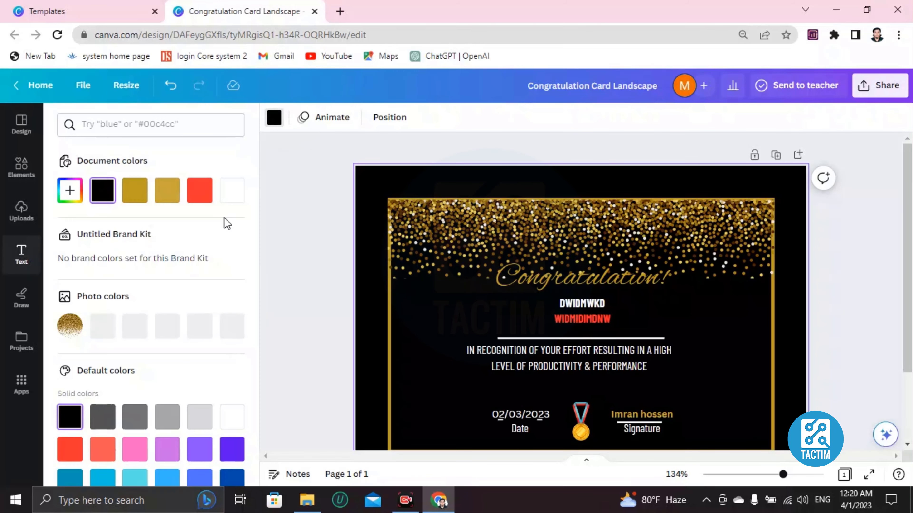
pyautogui.scroll(-3, 146, 327)
pyautogui.scroll(3, 146, 328)
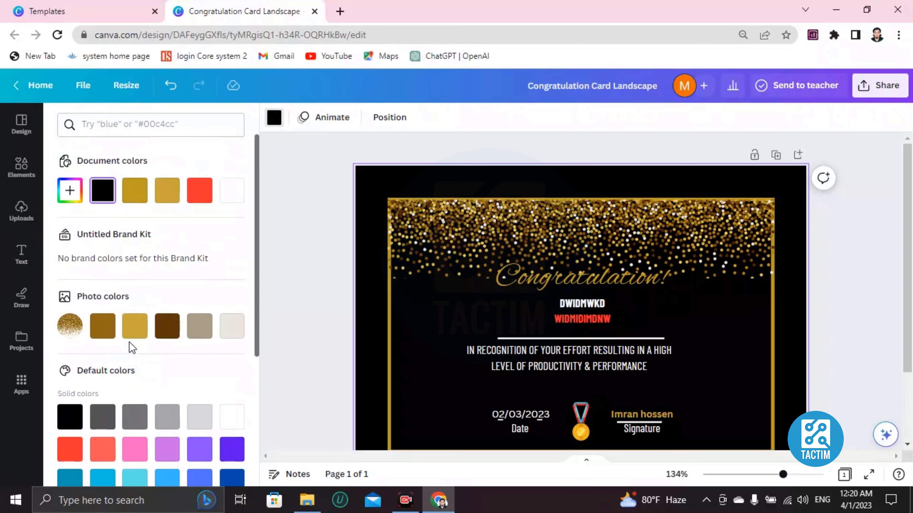
pyautogui.scroll(-3, 93, 345)
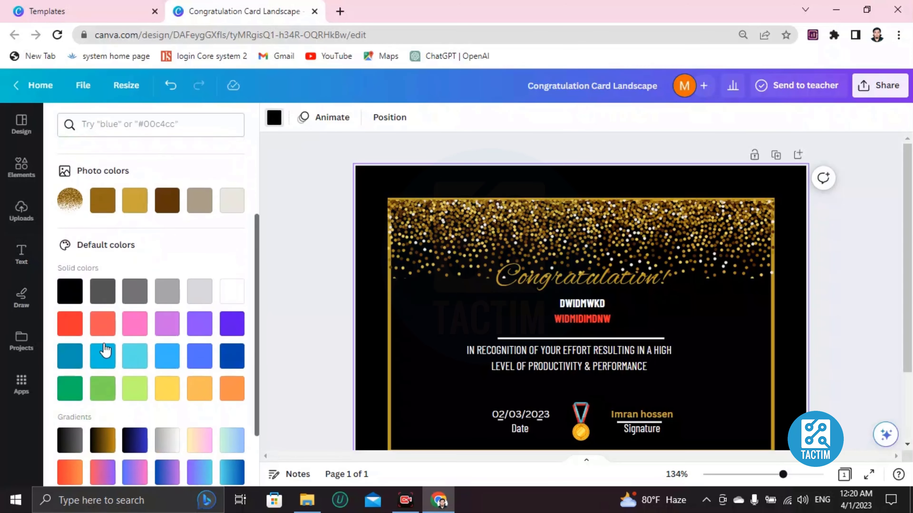
pyautogui.click(109, 201)
pyautogui.scroll(-2, 139, 266)
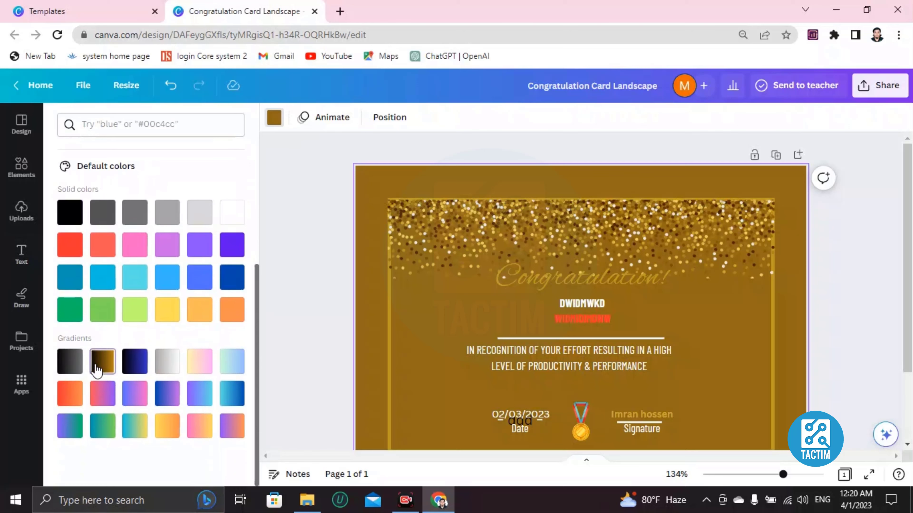
pyautogui.click(103, 361)
# Apply the blue-to-purple gradient to the card background
pyautogui.click(167, 394)
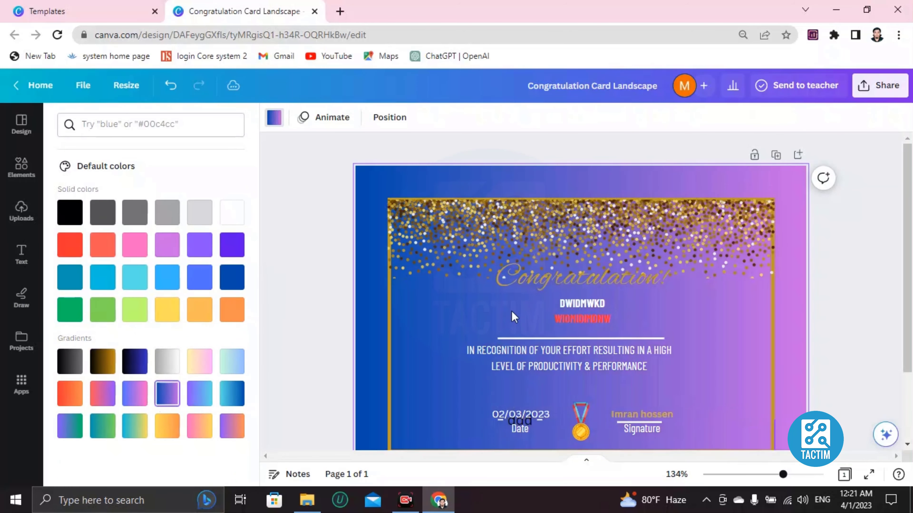
pyautogui.scroll(-2, 515, 311)
pyautogui.scroll(2, 515, 311)
pyautogui.scroll(-3, 517, 314)
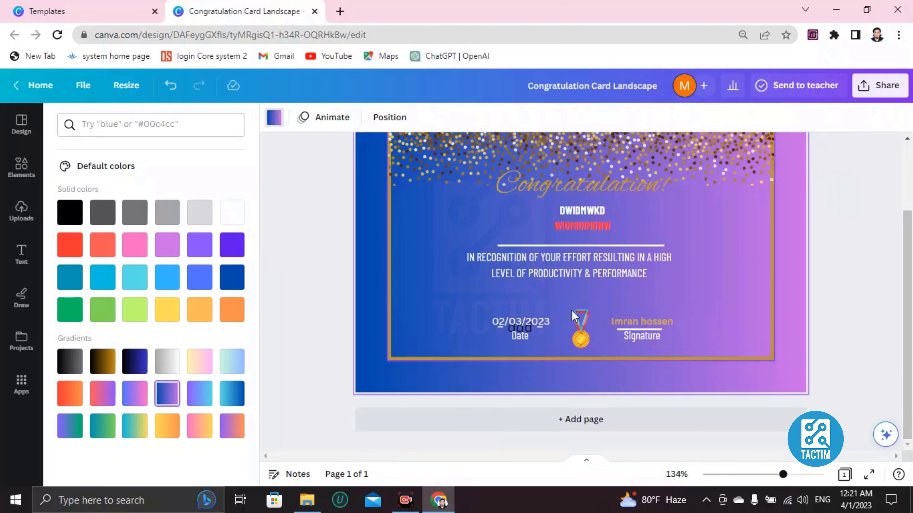
pyautogui.scroll(1, 589, 345)
pyautogui.scroll(-1, 590, 346)
pyautogui.click(579, 335)
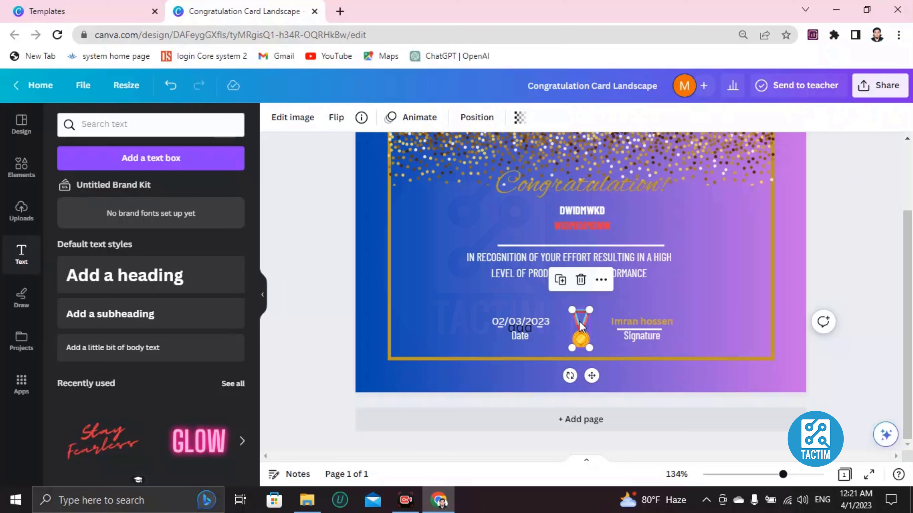
pyautogui.press('Delete')
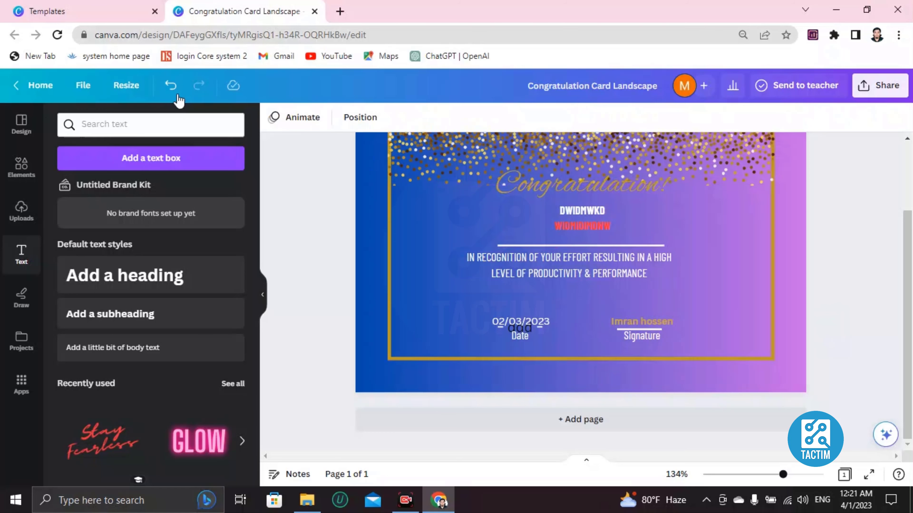
pyautogui.click(174, 89)
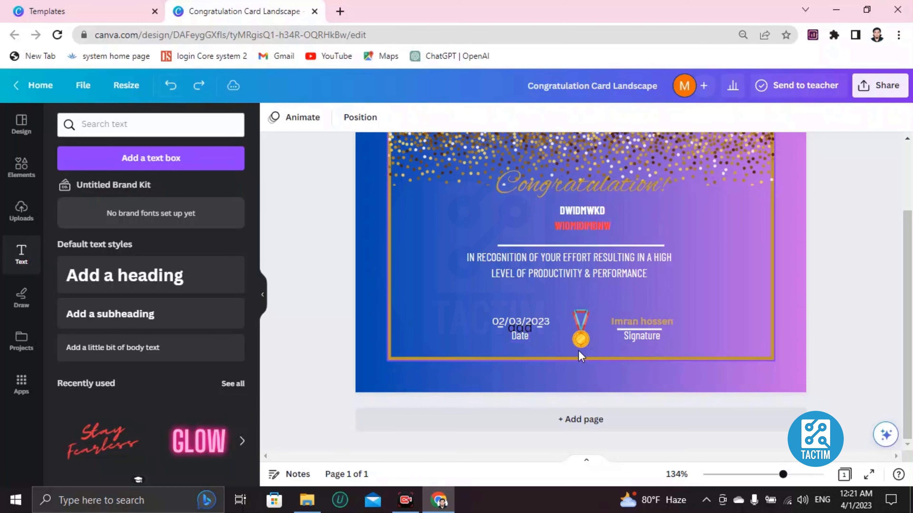
pyautogui.scroll(2, 578, 324)
pyautogui.scroll(-2, 577, 324)
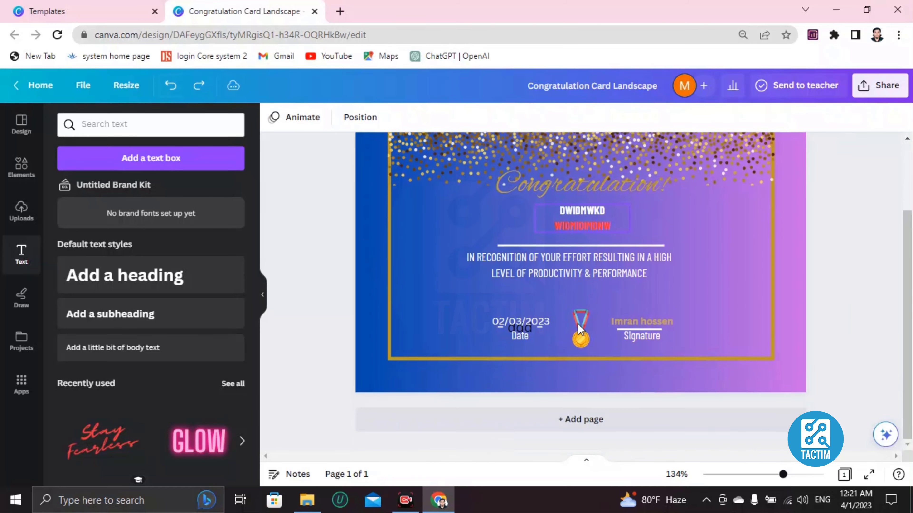
pyautogui.scroll(2, 578, 324)
pyautogui.scroll(-1, 478, 367)
pyautogui.scroll(-2, 478, 367)
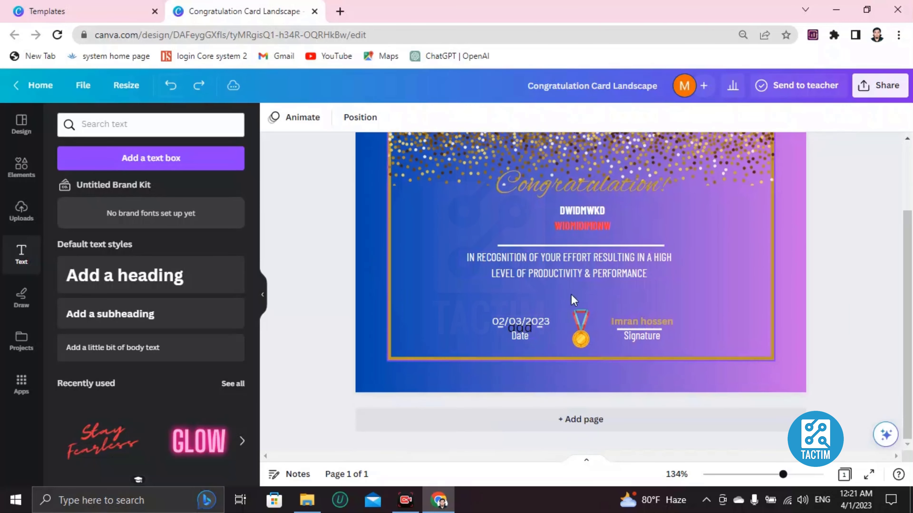
pyautogui.scroll(2, 714, 239)
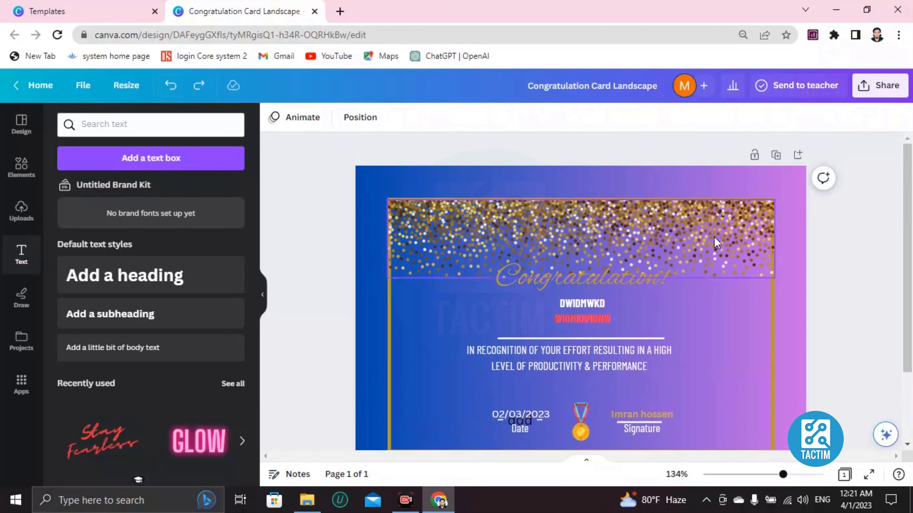
pyautogui.scroll(-2, 718, 243)
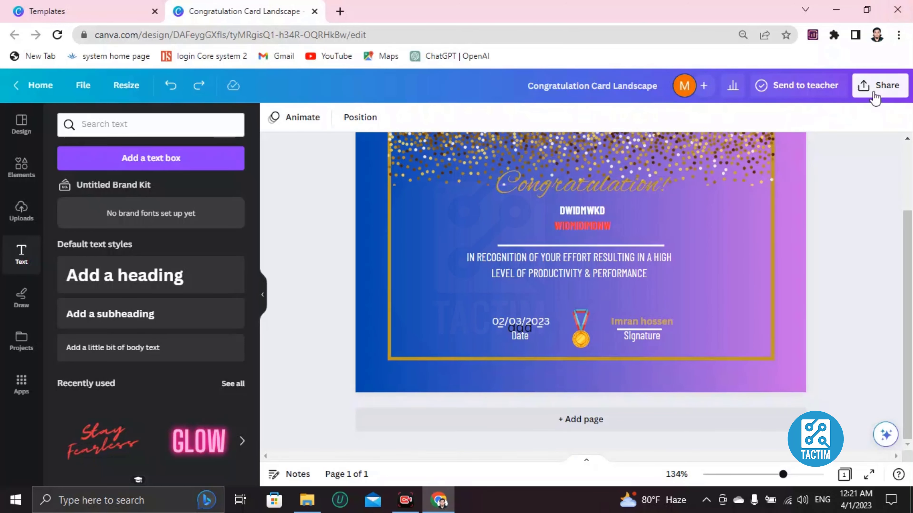
# Download the card with JPG chosen as the file type
pyautogui.click(874, 97)
pyautogui.scroll(-2, 717, 288)
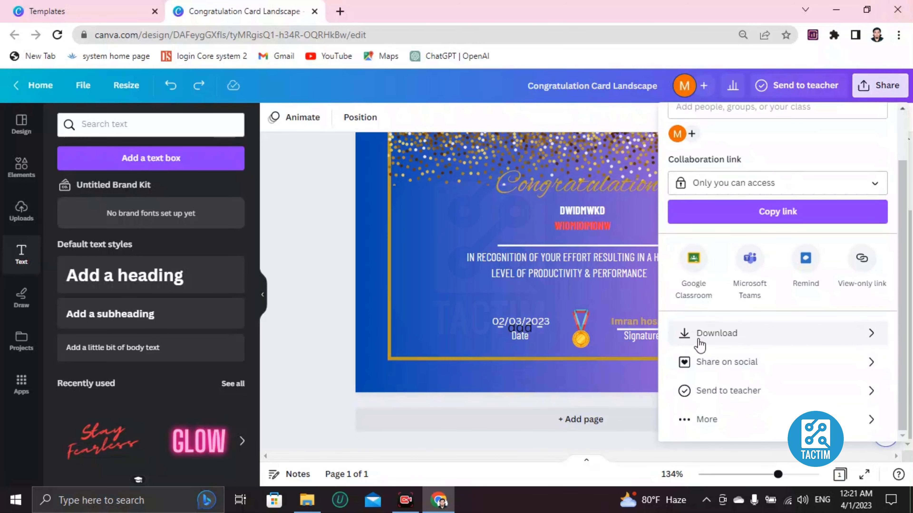
pyautogui.click(735, 342)
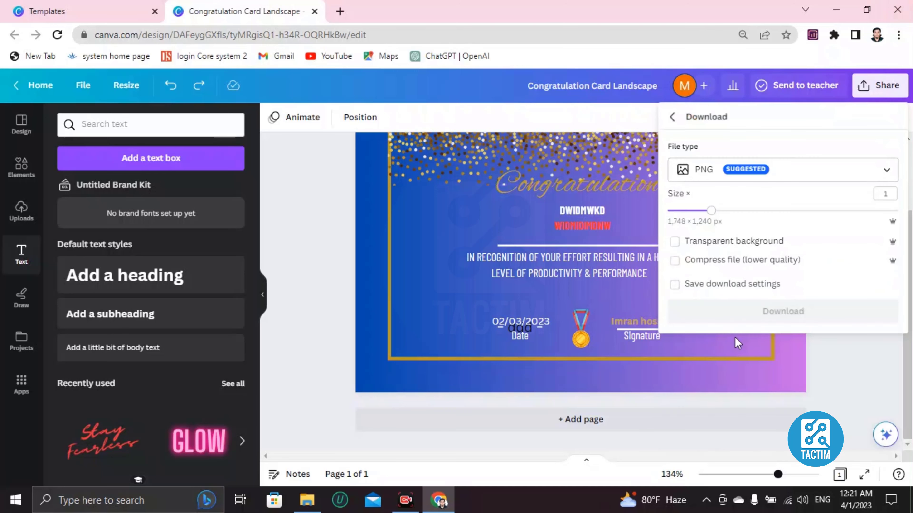
pyautogui.click(707, 176)
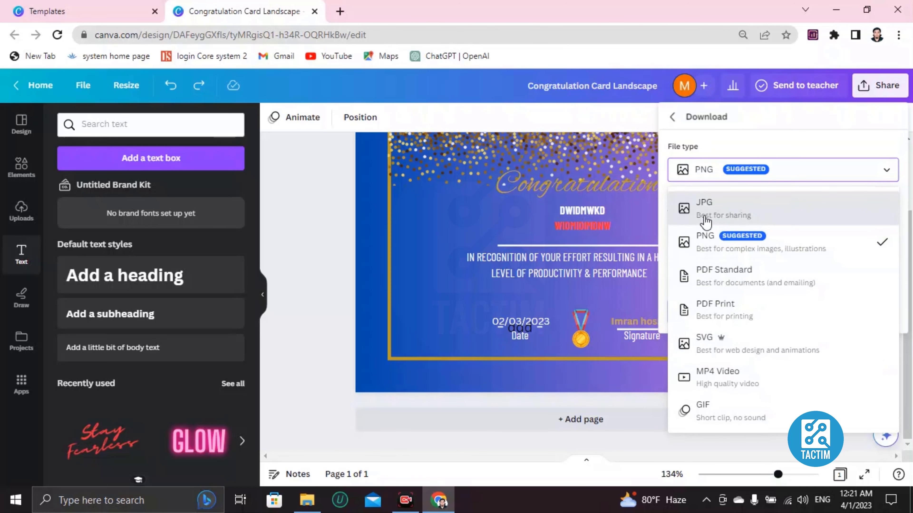
pyautogui.click(706, 208)
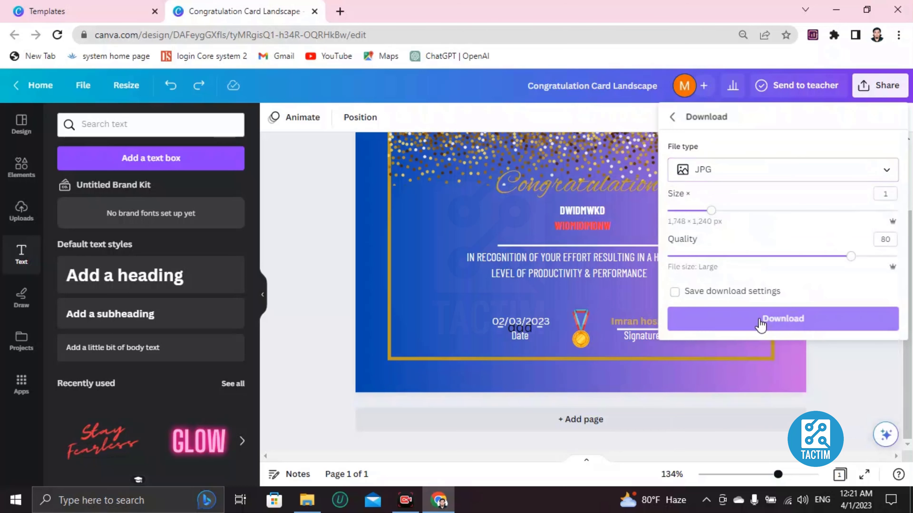
pyautogui.click(592, 216)
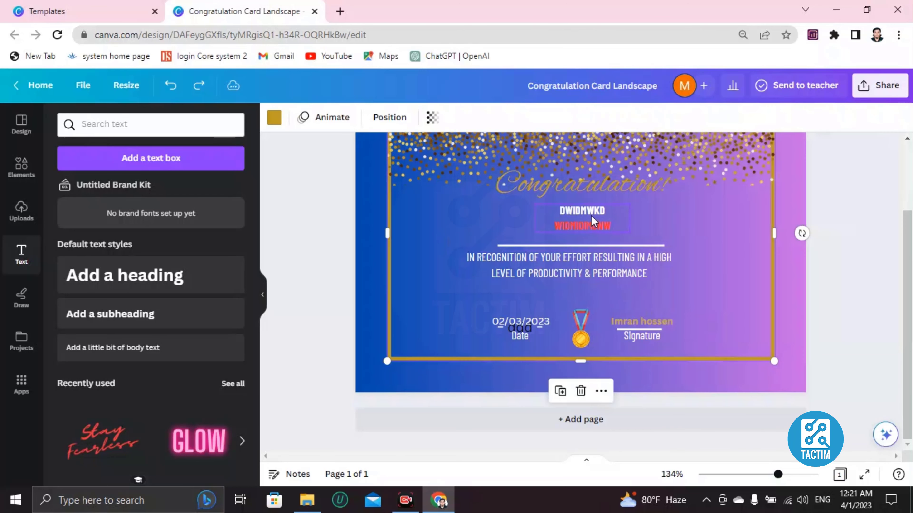
pyautogui.scroll(3, 592, 215)
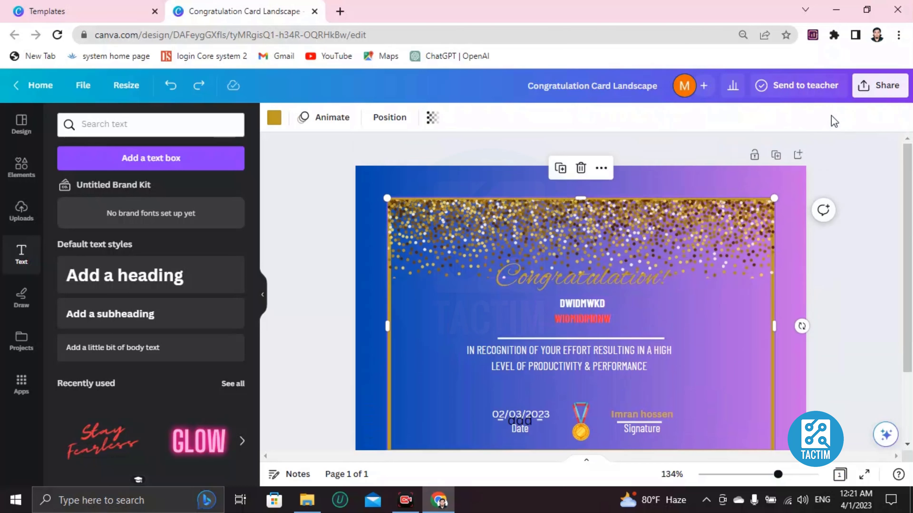
# Set the card's collaboration link access to 'Anyone with the link'
pyautogui.click(877, 85)
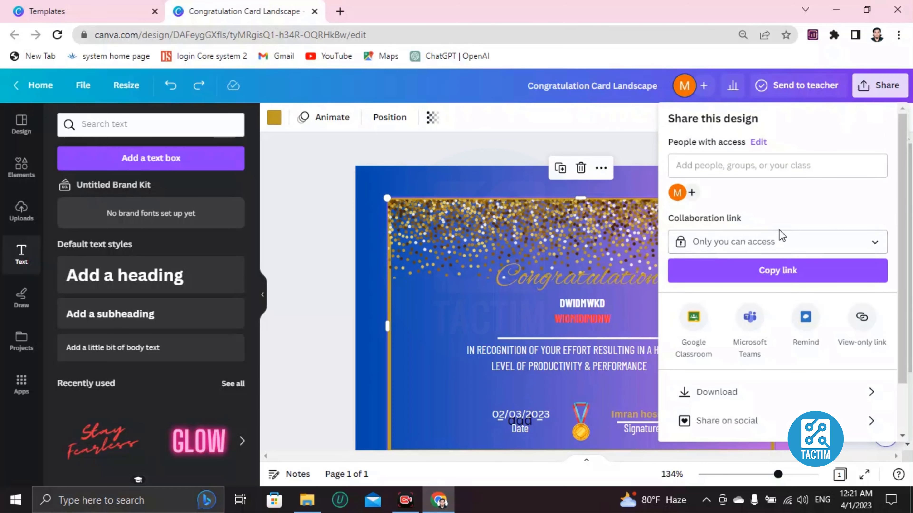
pyautogui.click(777, 241)
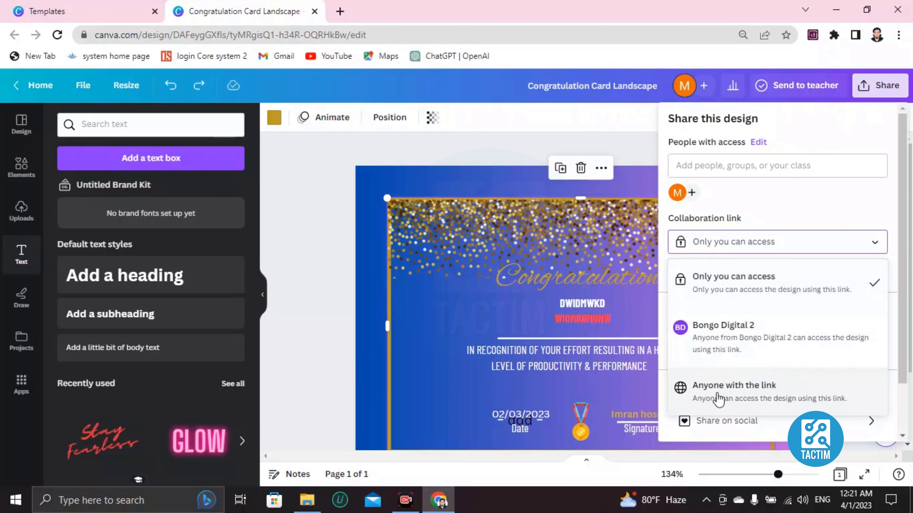
pyautogui.click(717, 397)
# Enter a collaborator's e-mail address under Add people, then close the share panel
pyautogui.click(717, 177)
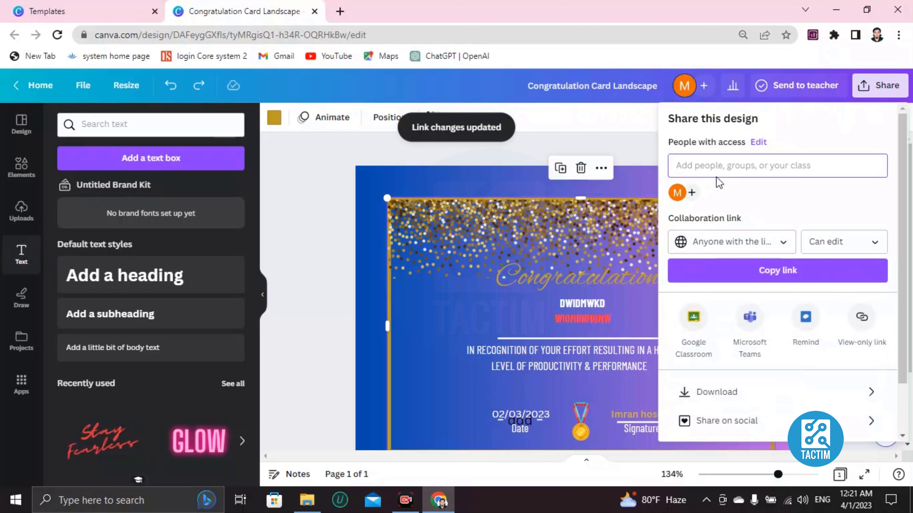
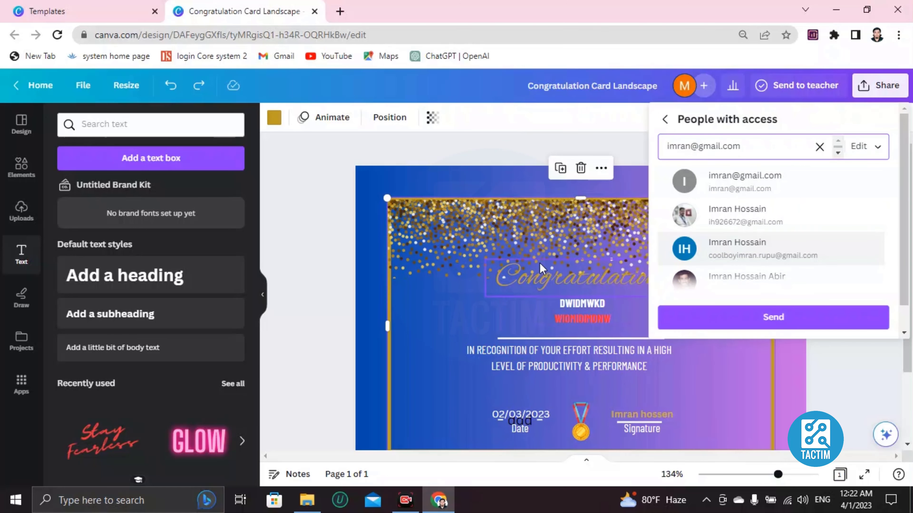
pyautogui.scroll(-3, 540, 263)
pyautogui.scroll(3, 540, 262)
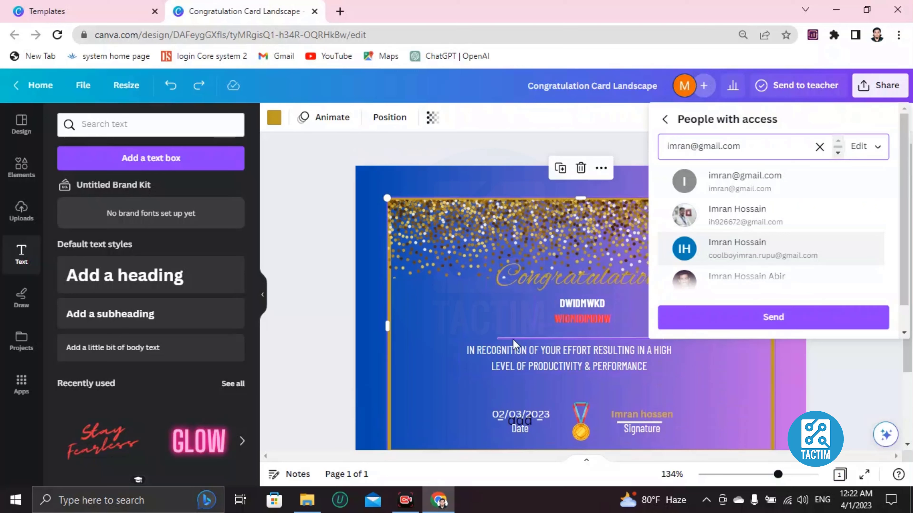
pyautogui.click(379, 292)
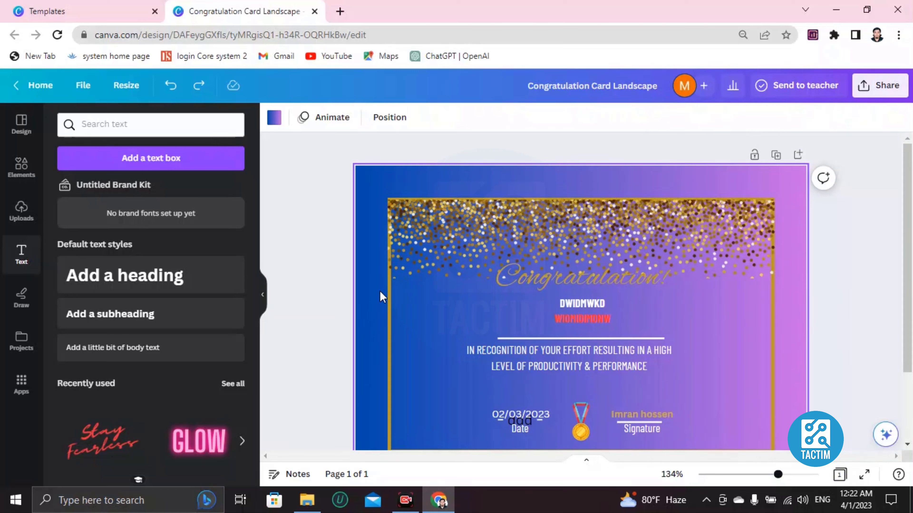